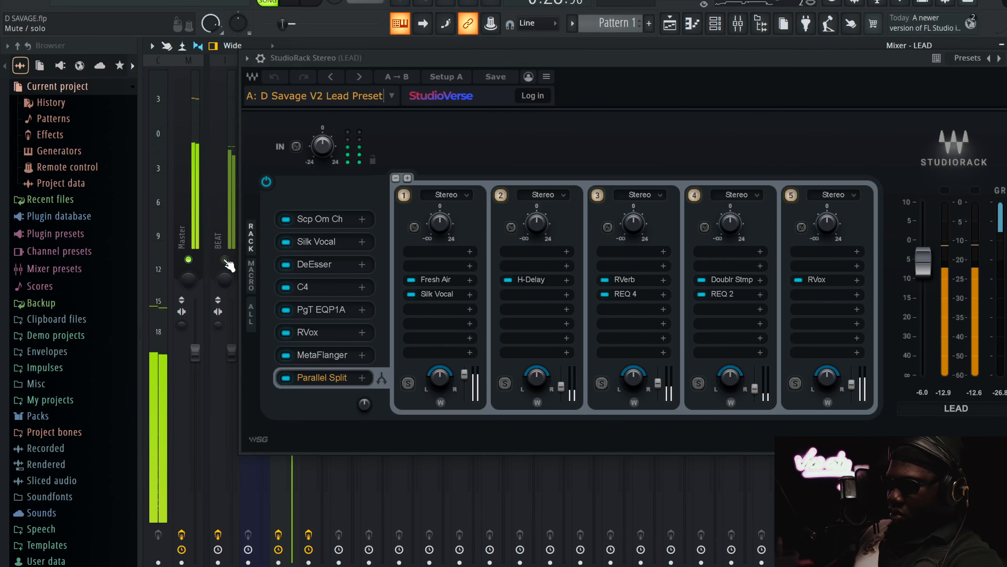
# Mute the BEAT track, listen to the processed lead vocal on its own, and stop playback
pyautogui.click(225, 259)
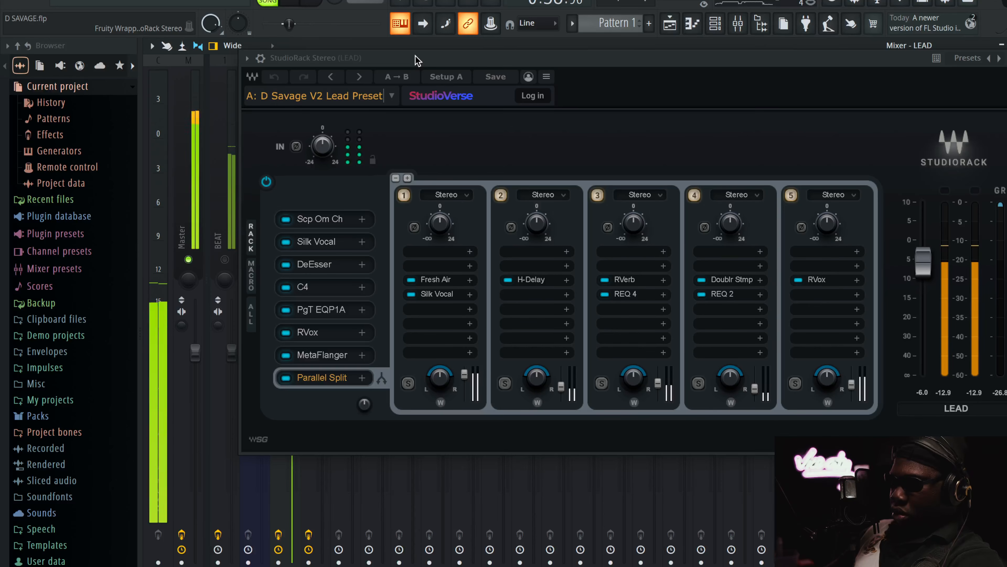
pyautogui.moveTo(416, 59); pyautogui.dragTo(353, 88)
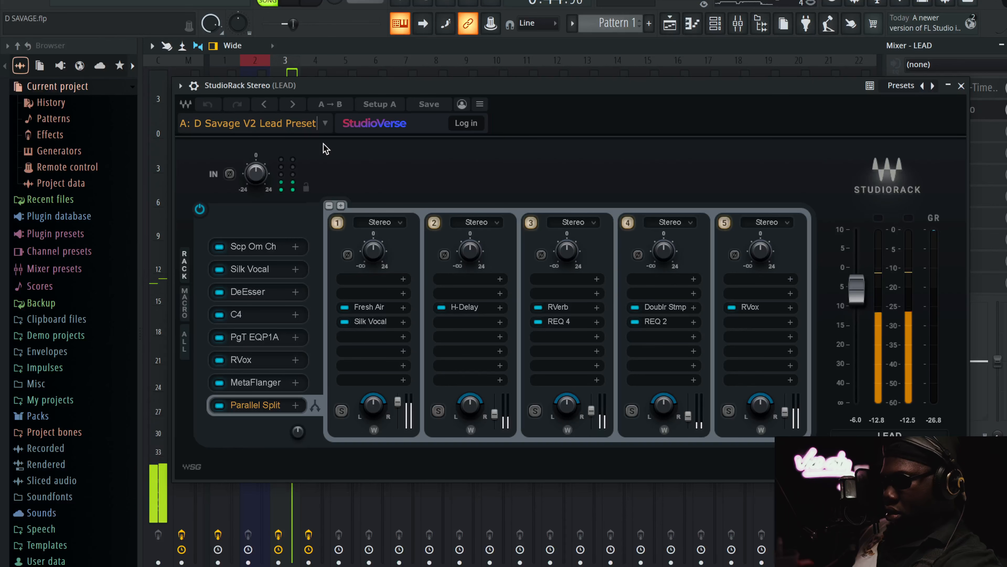
pyautogui.press('space')
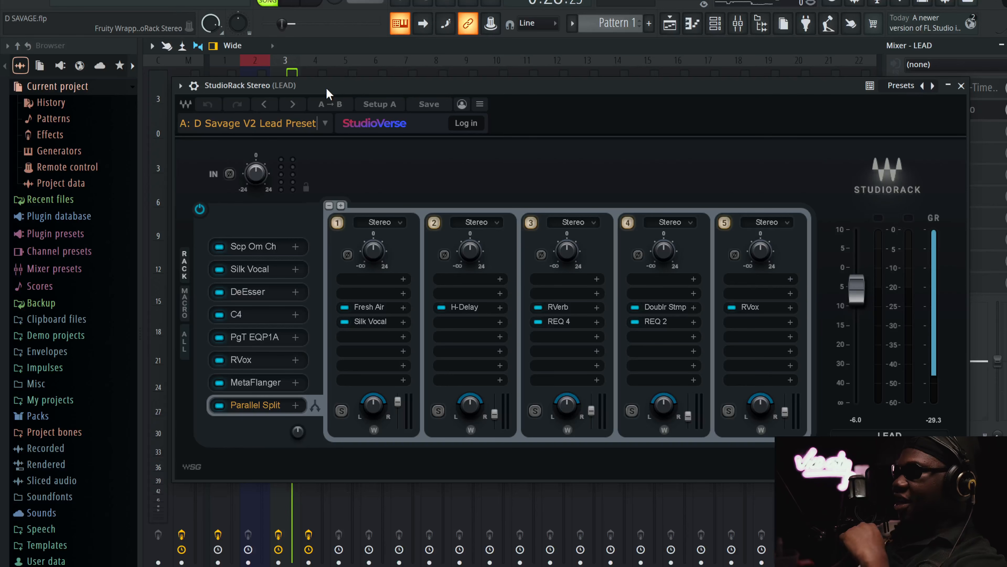
# Compare the lead vocal with the whole StudioRack chain bypassed and active
pyautogui.moveTo(337, 89); pyautogui.dragTo(390, 100)
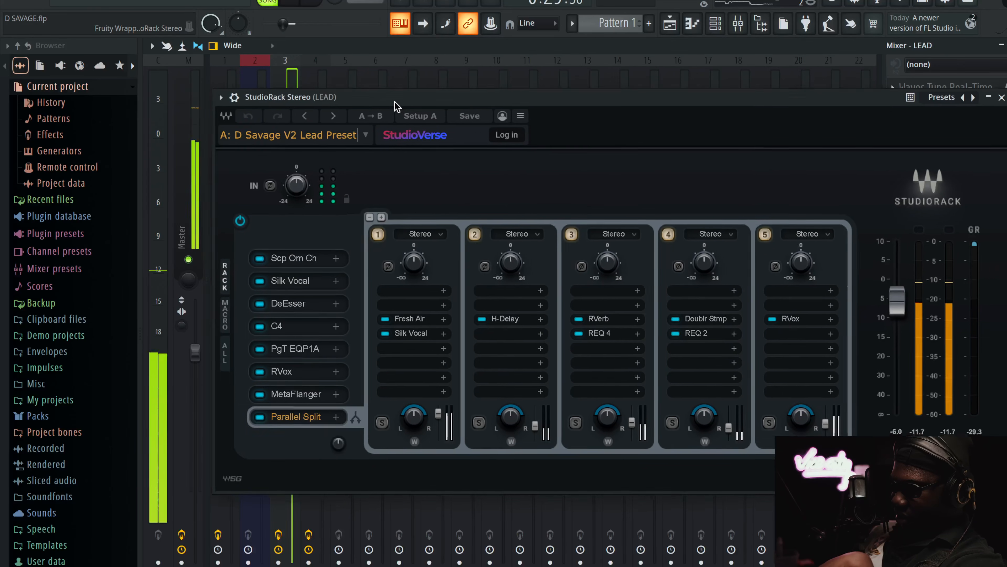
pyautogui.click(236, 218)
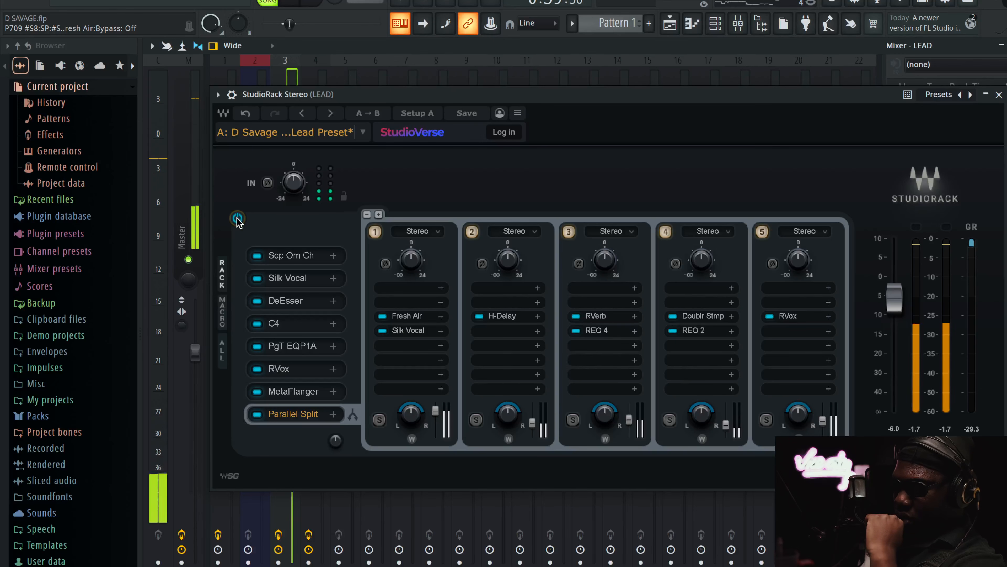
pyautogui.click(237, 219)
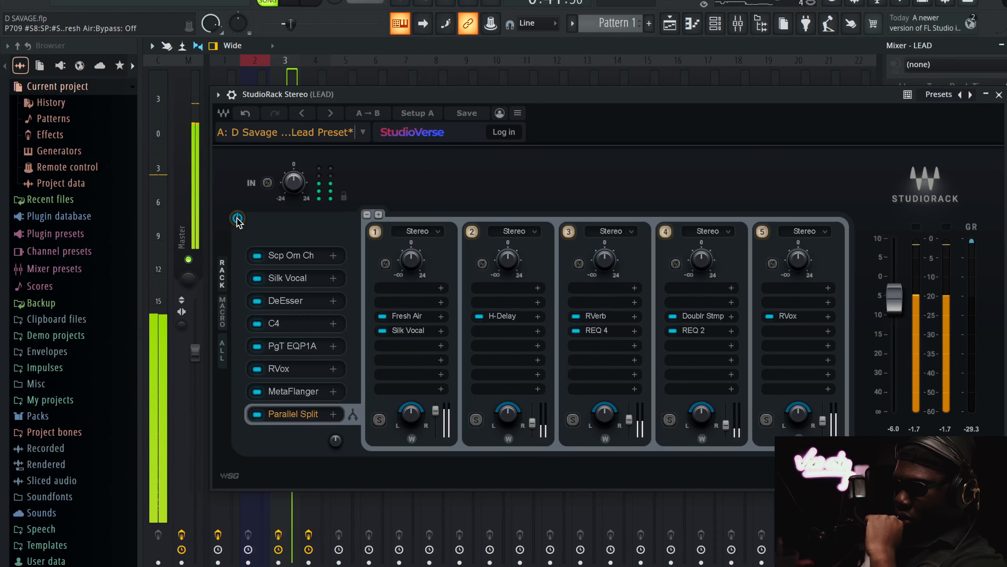
# Set the MetaFlanger mix to 4 and check the lead vocal with the full rack bypassed and re-enabled
pyautogui.click(298, 389)
pyautogui.moveTo(365, 257); pyautogui.dragTo(365, 260)
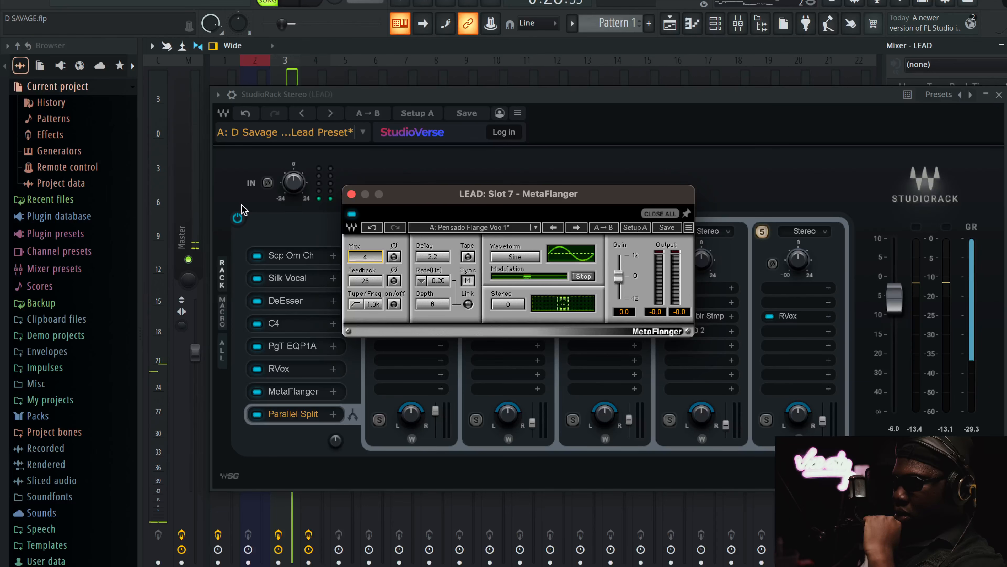
pyautogui.click(238, 217)
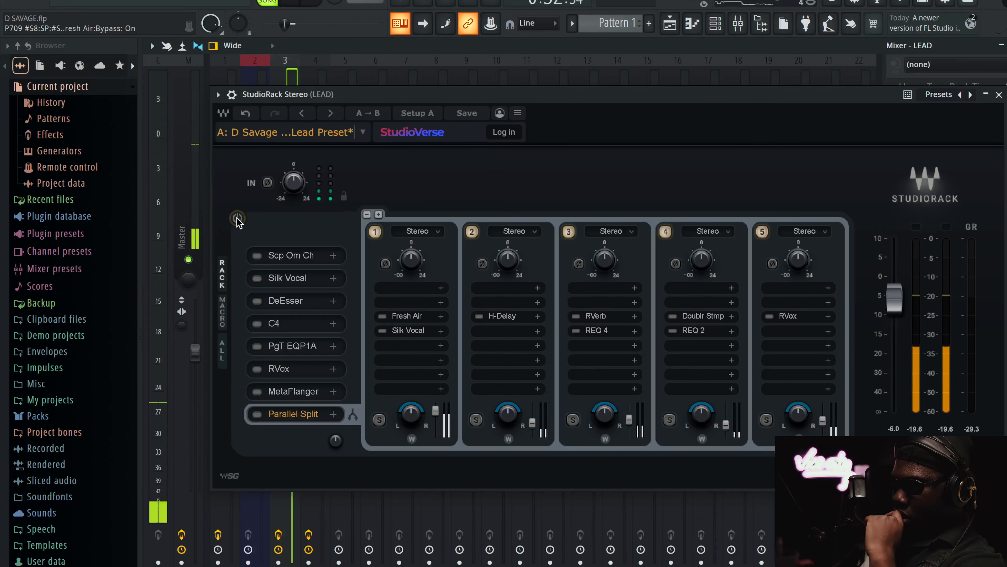
pyautogui.click(237, 218)
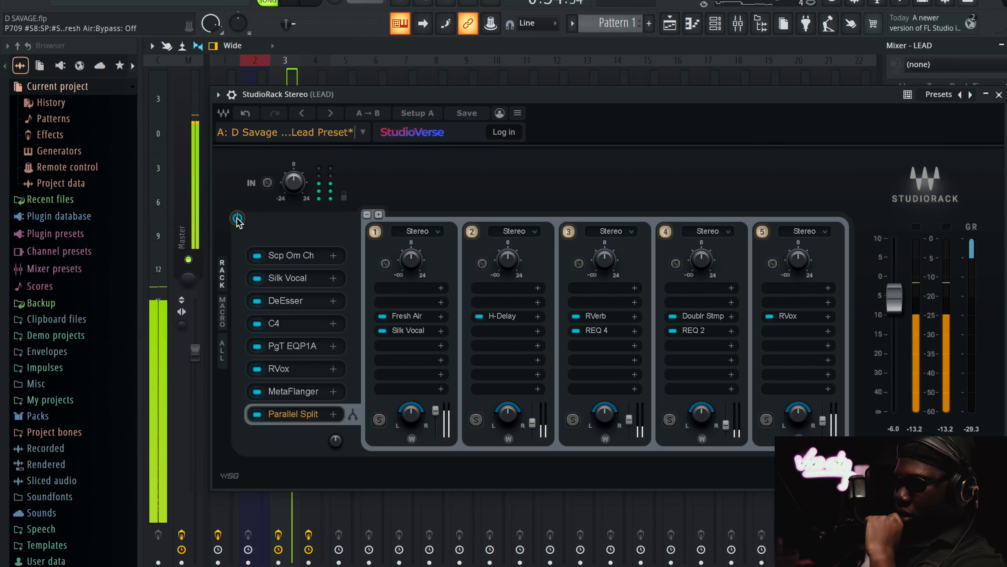
# Listen with the BEAT track unmuted, comparing the vocal chain bypassed and active, and mute the beat again
pyautogui.moveTo(362, 89); pyautogui.dragTo(378, 104)
pyautogui.click(224, 259)
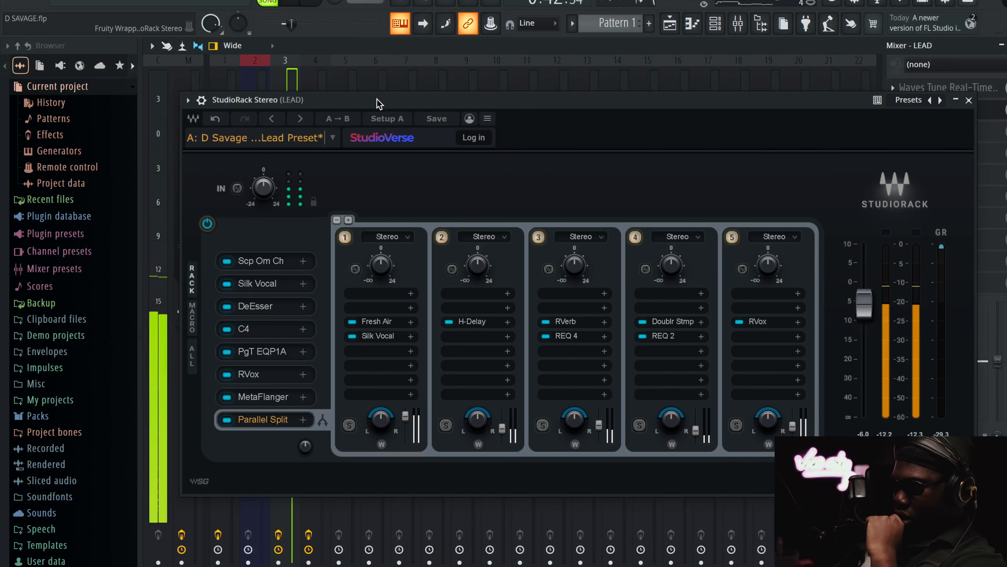
pyautogui.moveTo(377, 102); pyautogui.dragTo(440, 93)
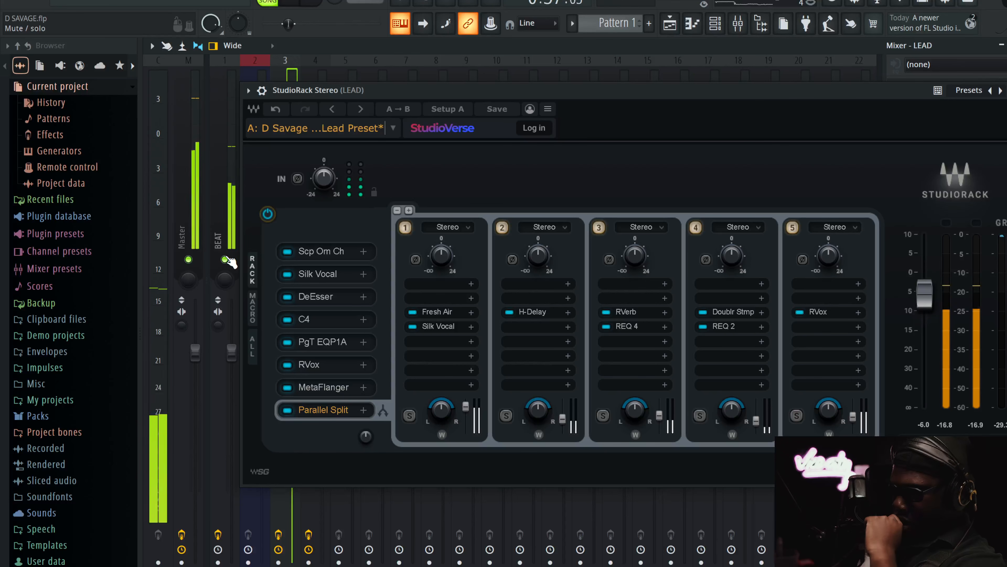
pyautogui.click(268, 215)
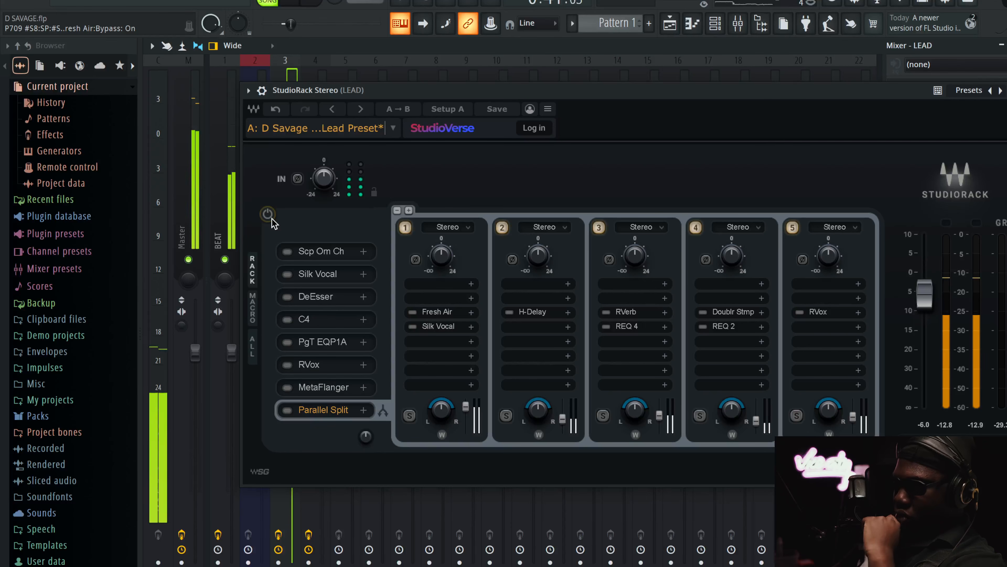
pyautogui.click(272, 219)
pyautogui.click(225, 259)
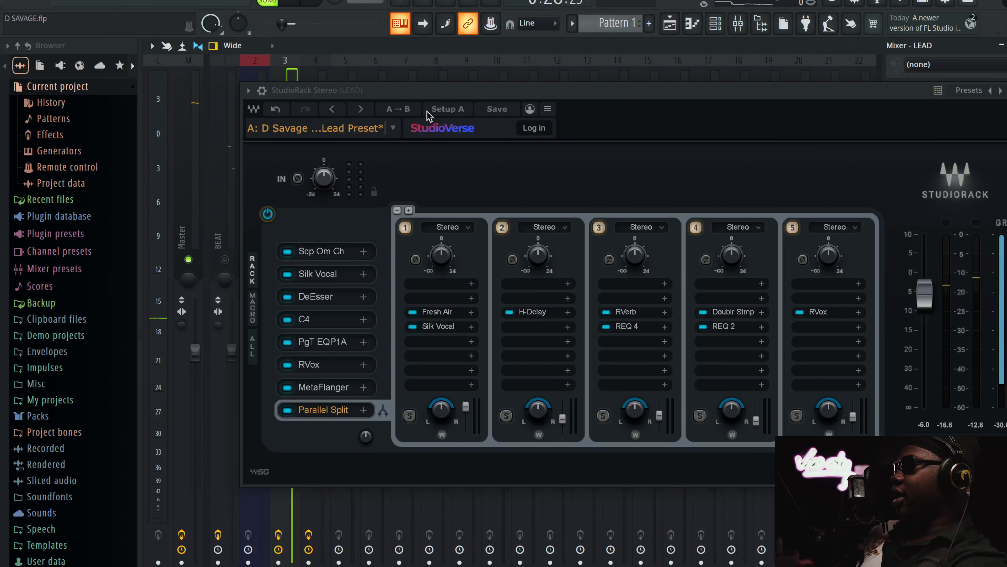
# Close StudioRack and review the Waves Tune Real-Time settings on the LEAD track, closing the plugin when done
pyautogui.moveTo(434, 88); pyautogui.dragTo(386, 122)
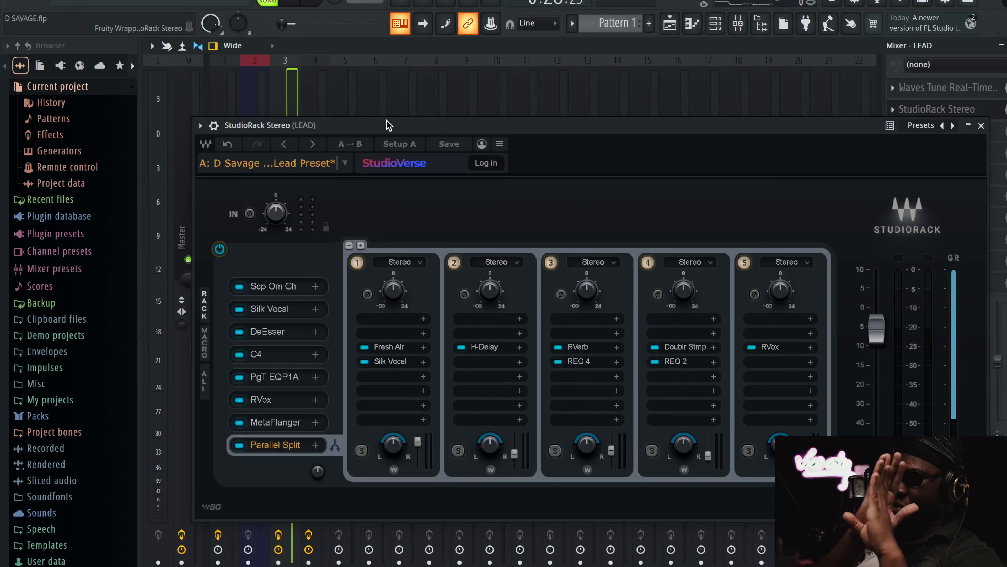
pyautogui.click(981, 125)
pyautogui.click(975, 91)
pyautogui.moveTo(421, 6); pyautogui.dragTo(682, 63)
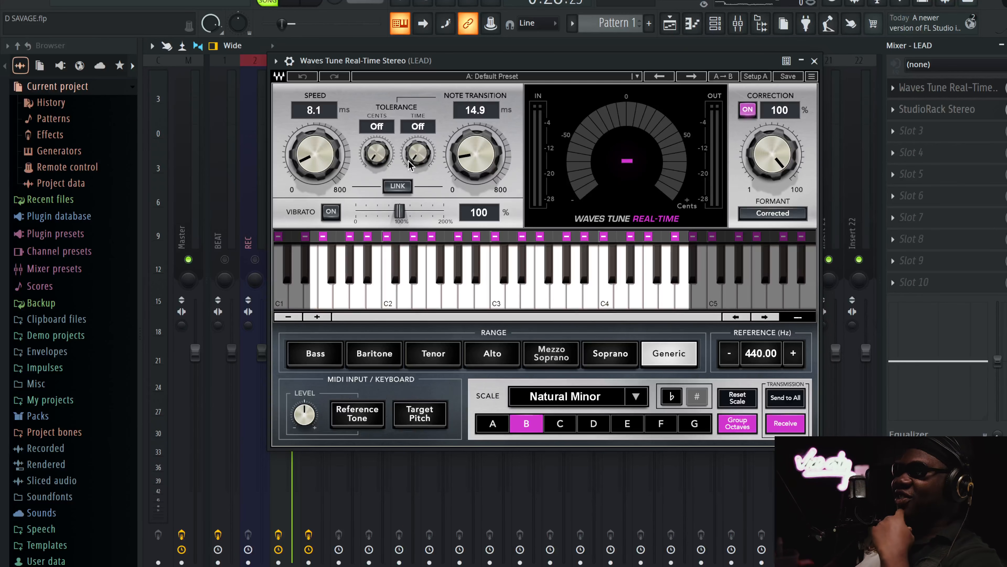
pyautogui.click(815, 61)
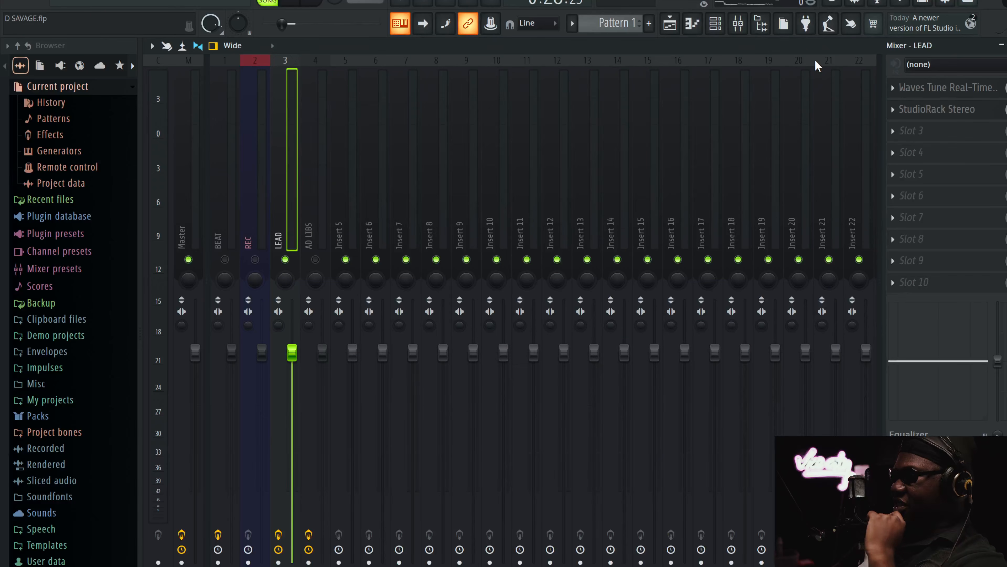
# Reopen StudioRack and compare the lead vocal with Scheps Omni Channel bypassed and active, stopping playback at the end
pyautogui.click(908, 108)
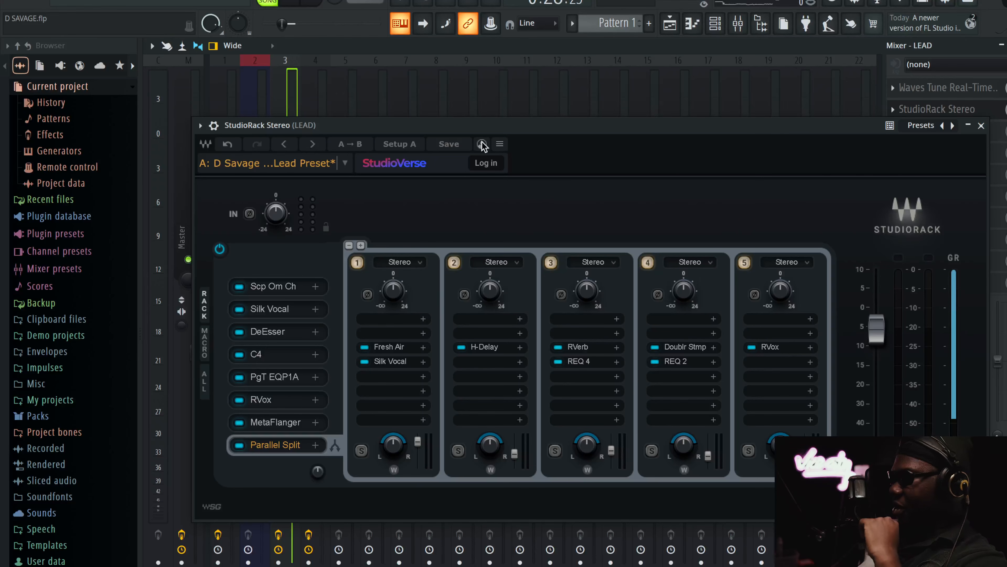
pyautogui.click(274, 280)
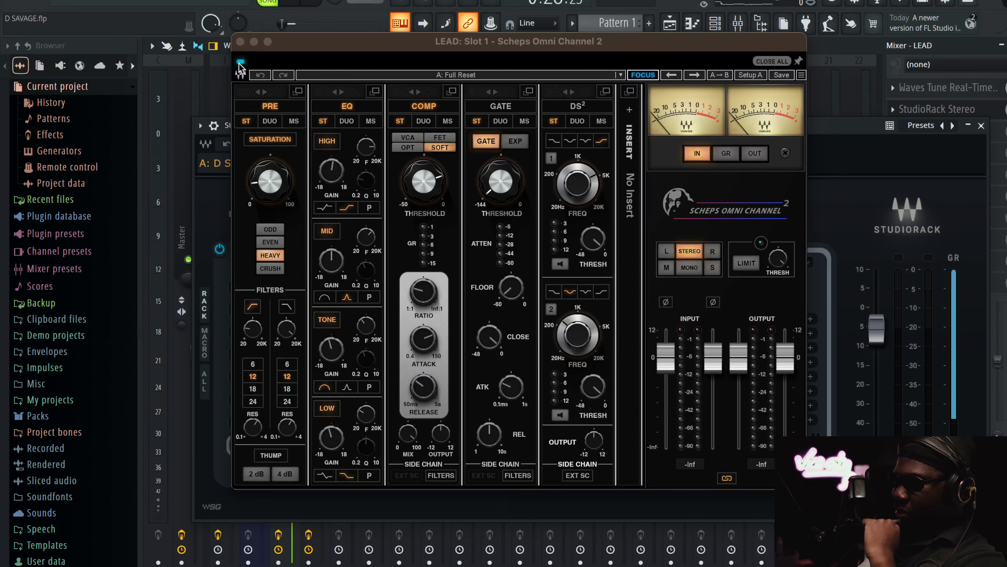
pyautogui.click(240, 42)
pyautogui.moveTo(374, 127); pyautogui.dragTo(457, 123)
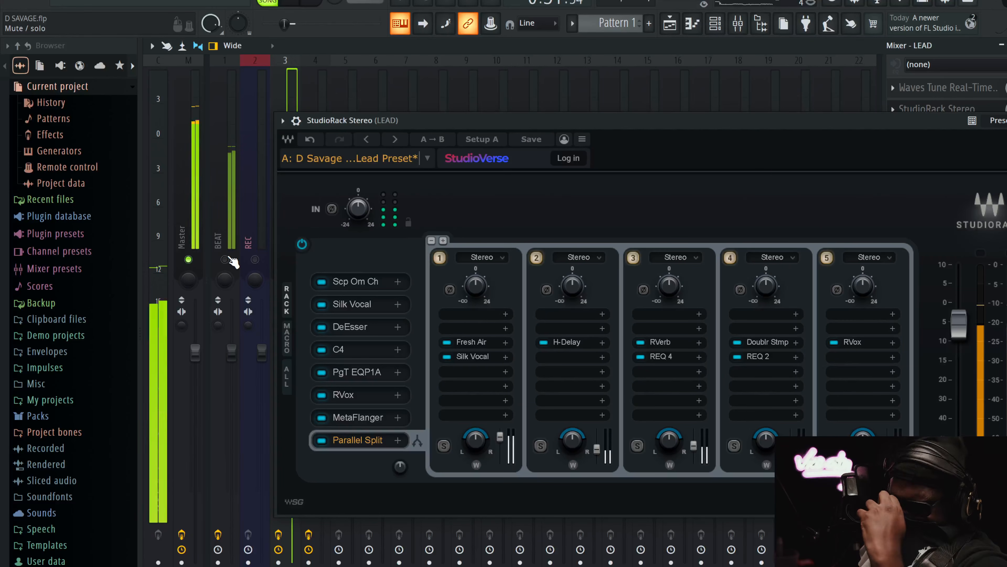
pyautogui.click(376, 279)
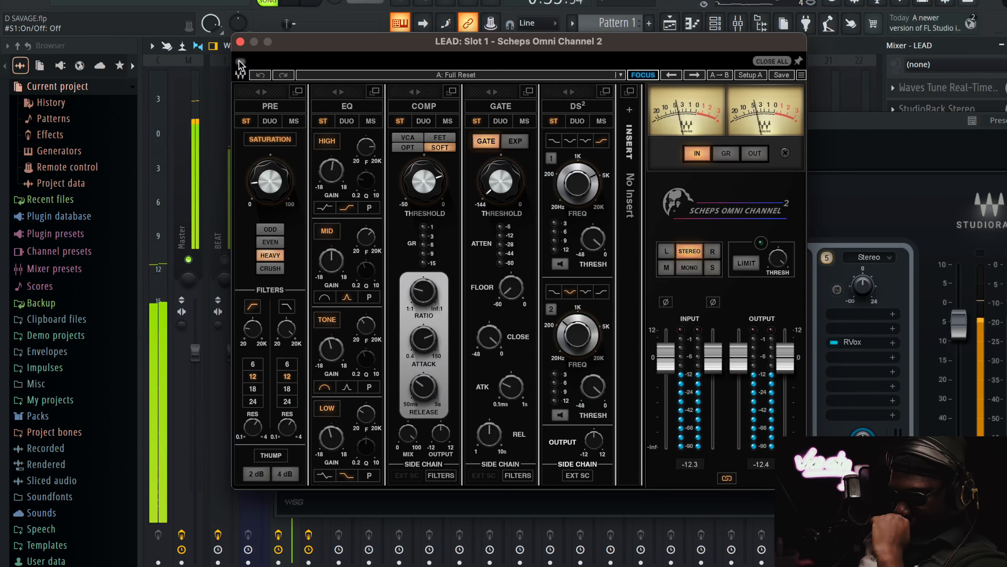
pyautogui.click(240, 62)
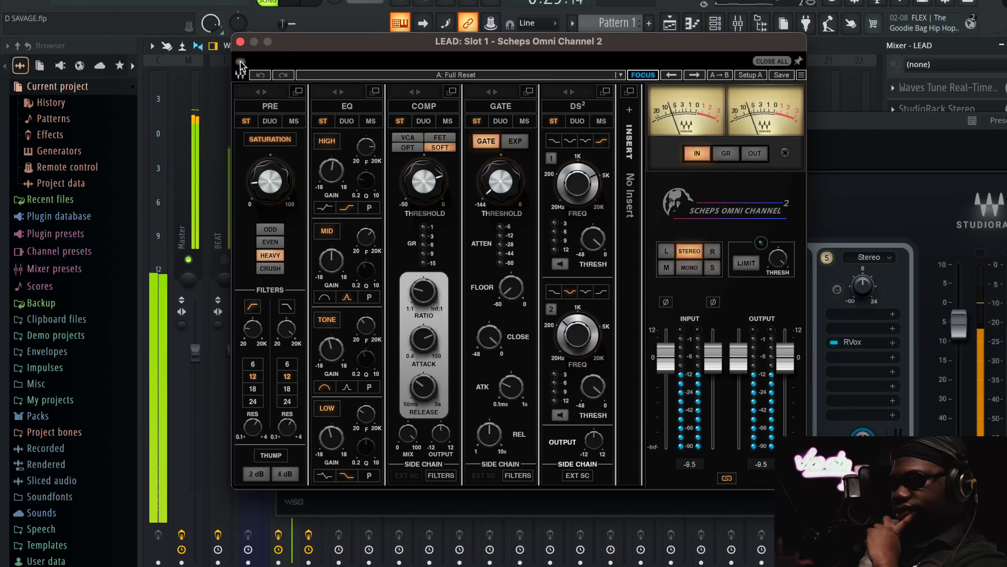
pyautogui.click(241, 64)
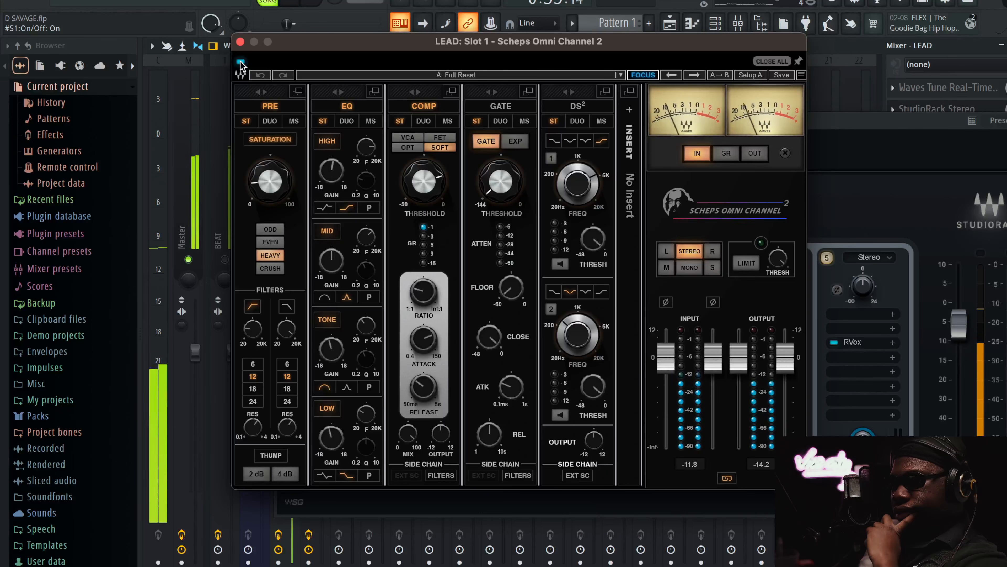
pyautogui.press('space')
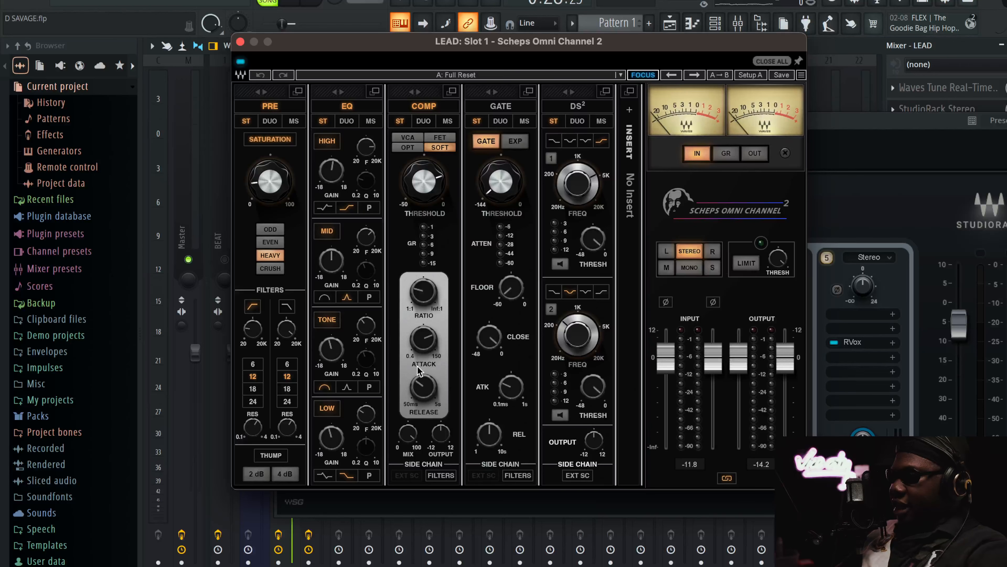
# Review the compressor attack and release and the EQ tone and low gains in Scheps Omni Channel, and close it
pyautogui.moveTo(425, 341); pyautogui.dragTo(429, 345)
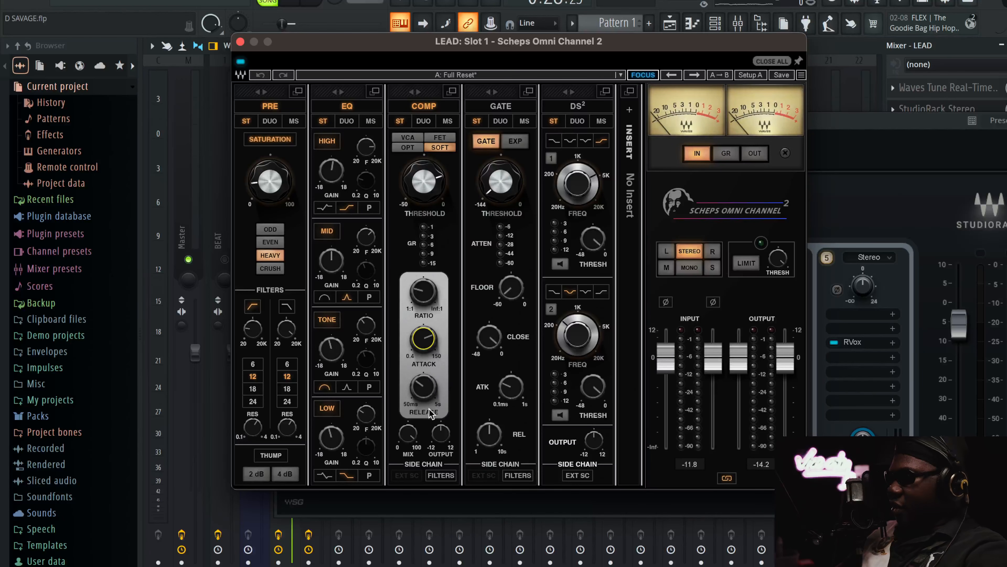
pyautogui.moveTo(424, 392); pyautogui.dragTo(425, 397)
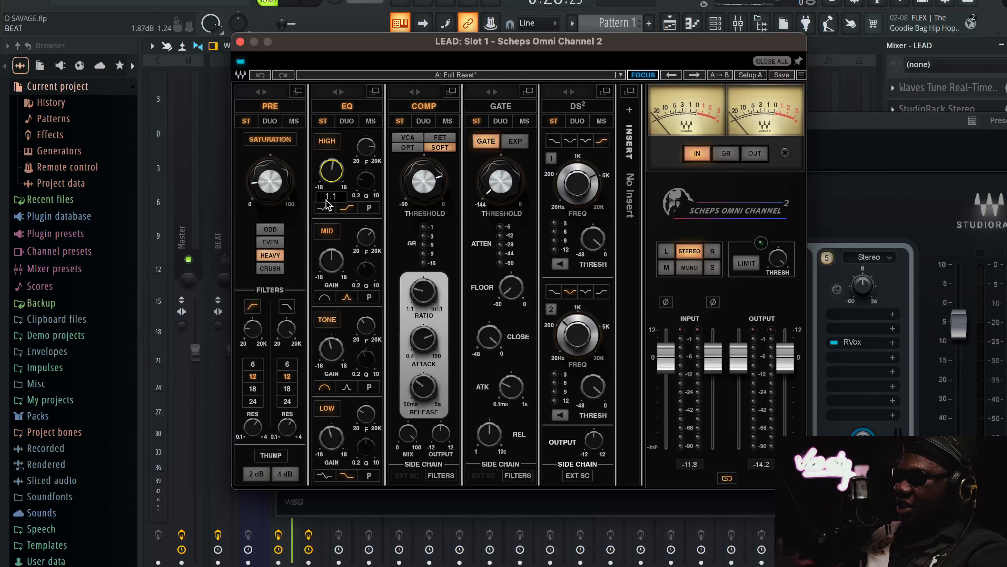
pyautogui.click(327, 440)
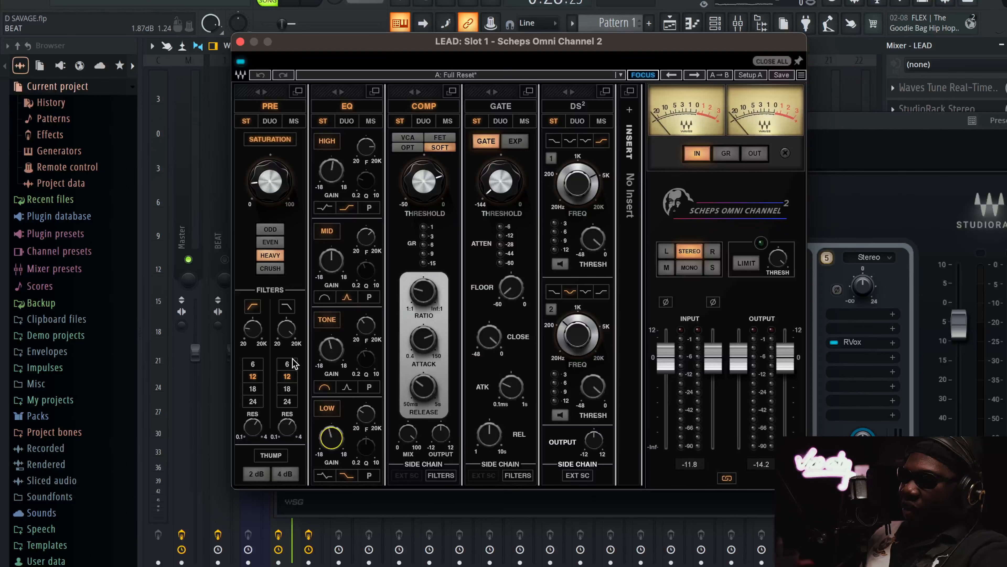
pyautogui.click(241, 41)
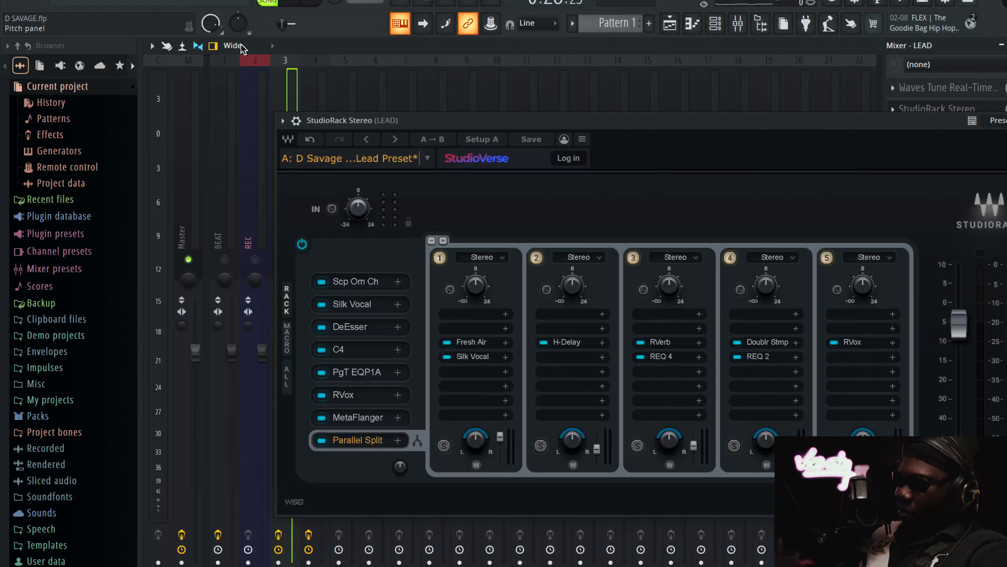
# Open Silk Vocal from the rack, examine its gate and dynamics controls, and start playback
pyautogui.click(368, 302)
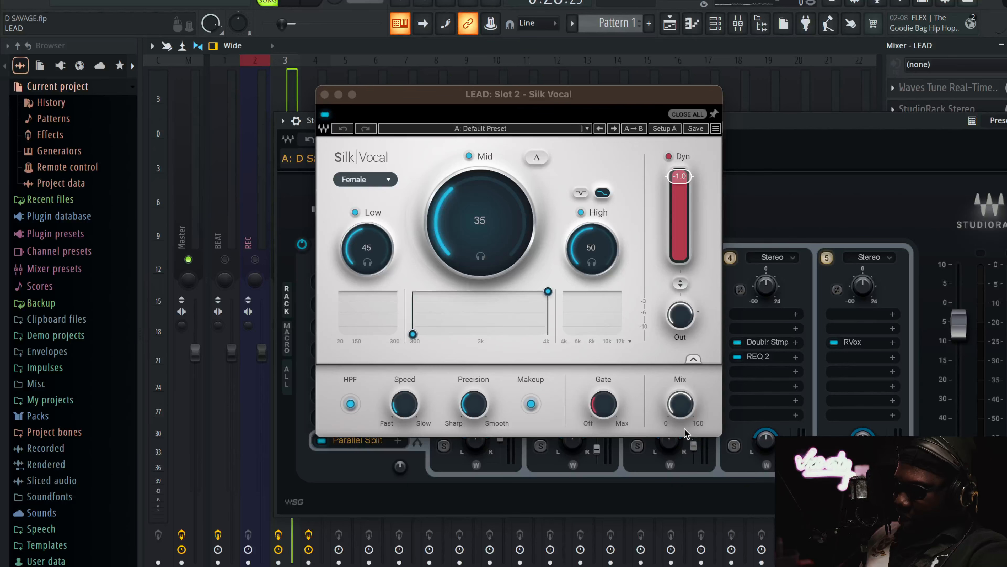
pyautogui.click(605, 409)
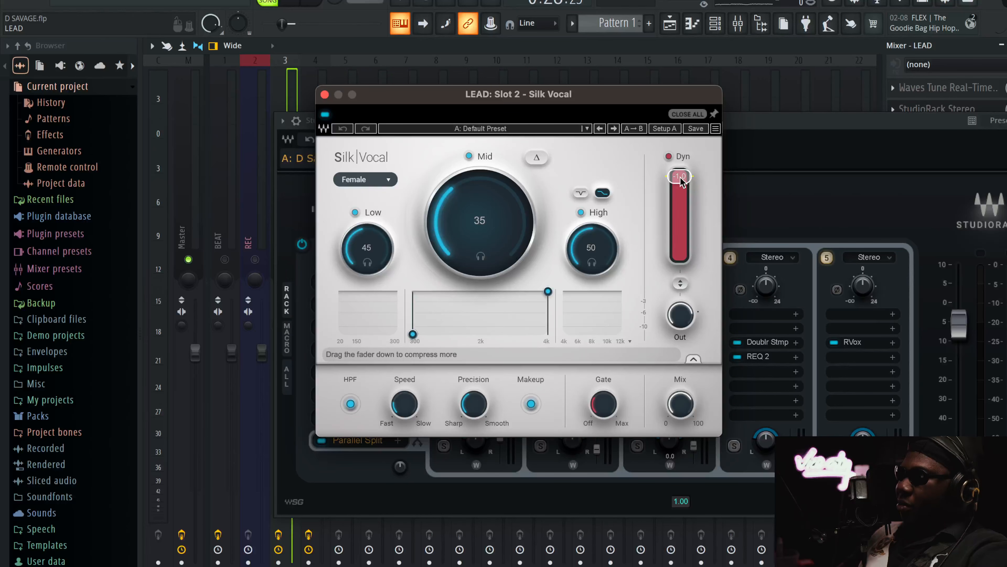
pyautogui.press('space')
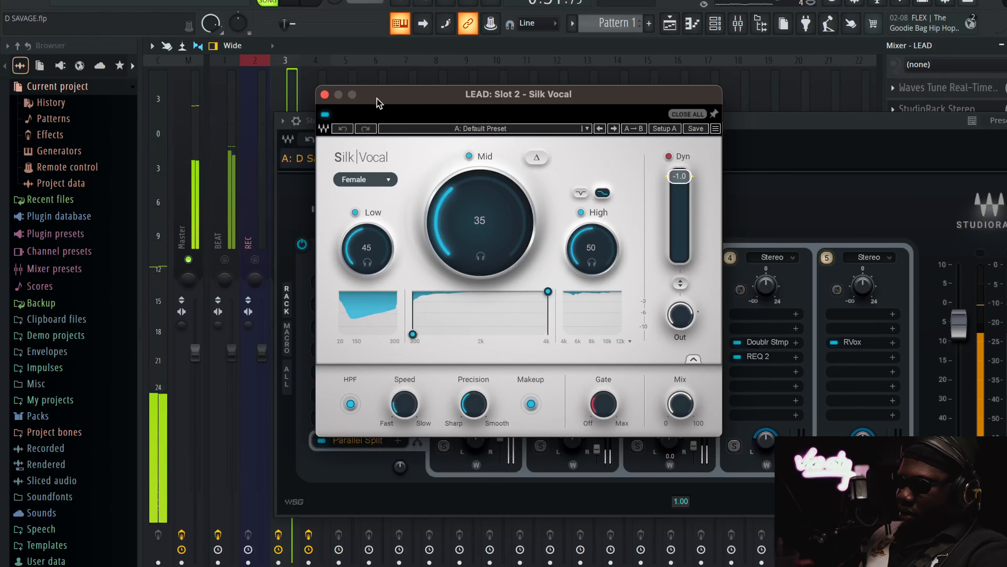
# Move the Silk Vocal window aside and bypass MetaFlanger in the rack
pyautogui.moveTo(379, 102); pyautogui.dragTo(448, 102)
pyautogui.click(324, 423)
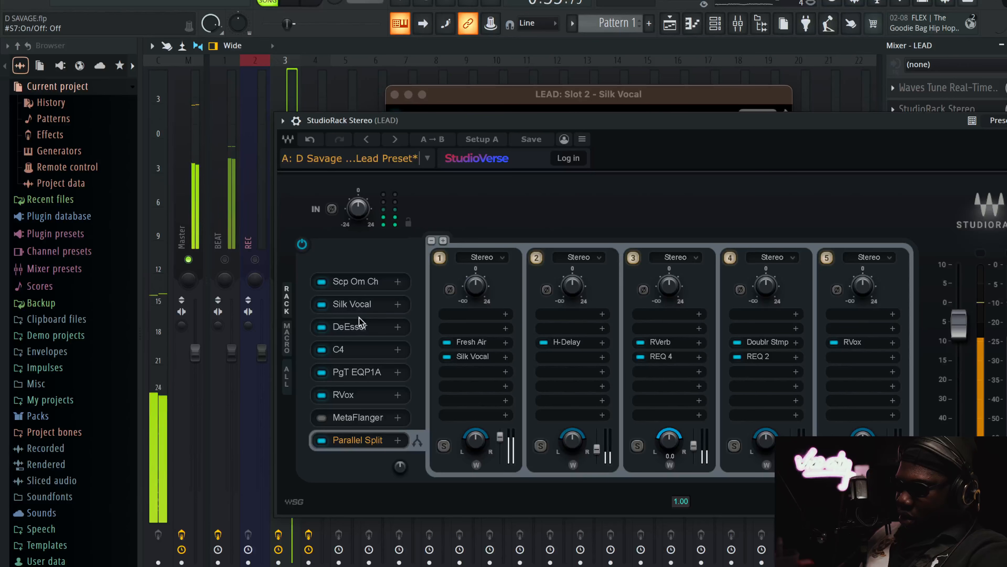
# Compare the lead vocal with Silk Vocal bypassed and active, and listen with the BEAT track unmuted
pyautogui.click(365, 305)
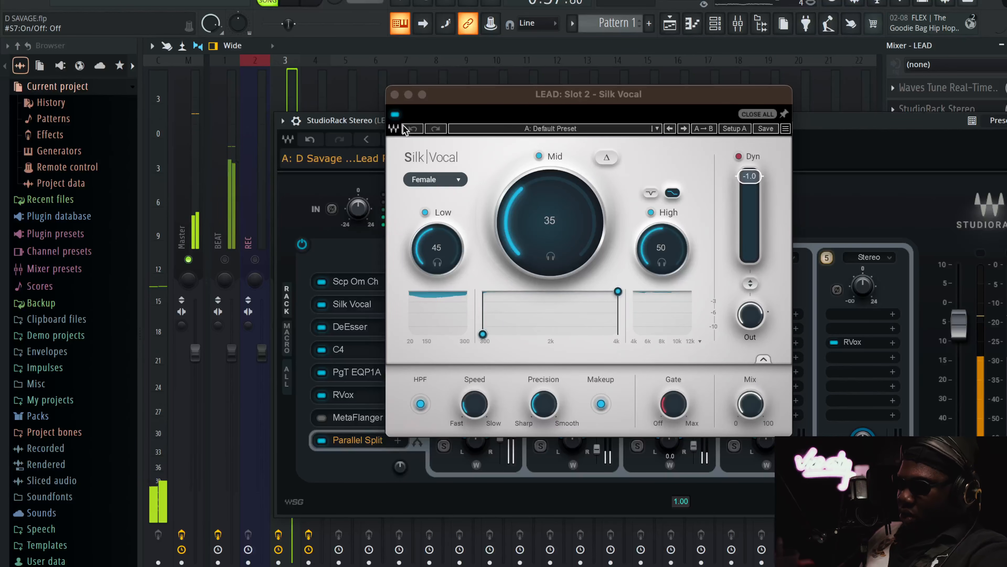
pyautogui.click(395, 114)
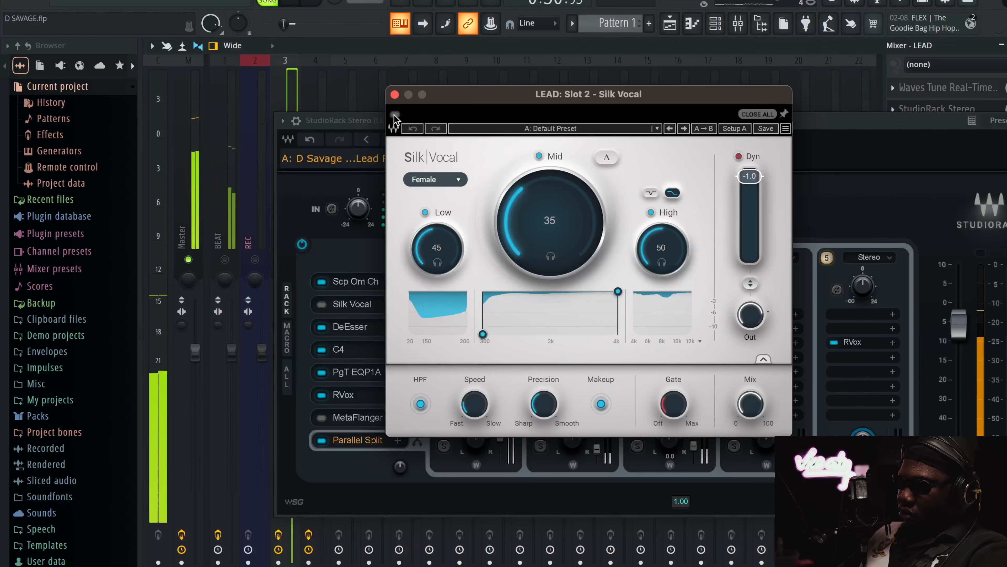
pyautogui.click(394, 116)
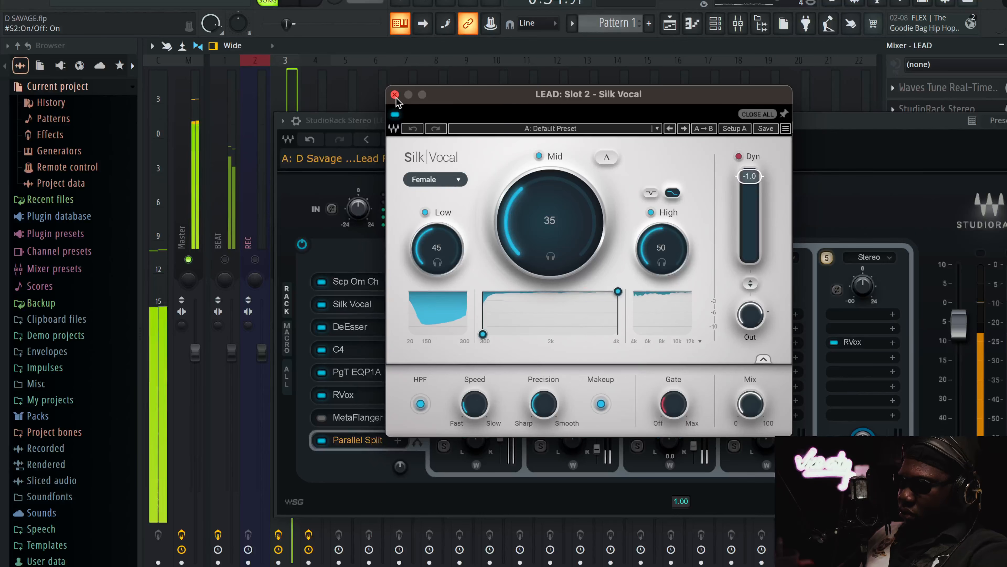
pyautogui.click(226, 260)
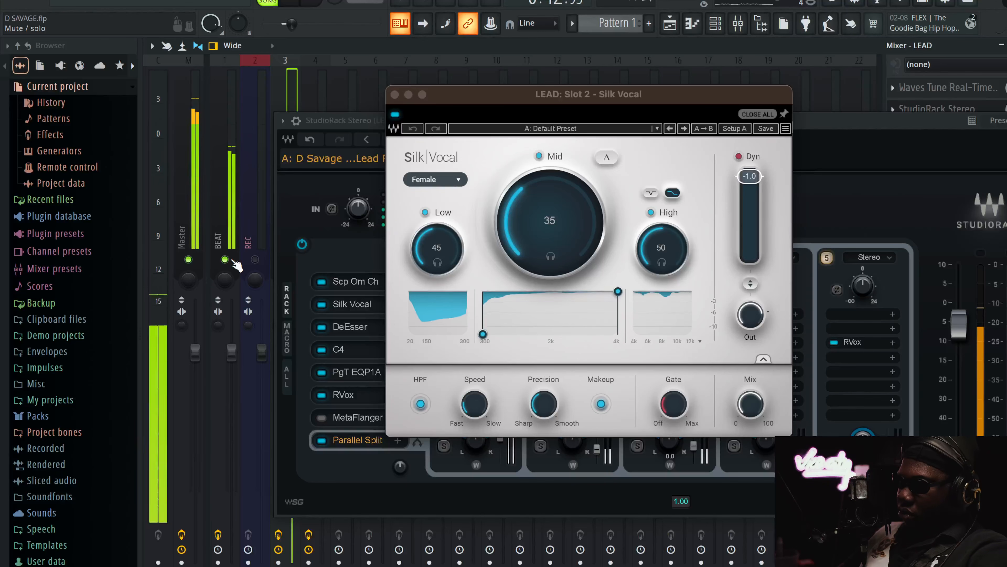
# Mute the BEAT track and switch from Silk Vocal to the DeEsser in the rack
pyautogui.click(224, 259)
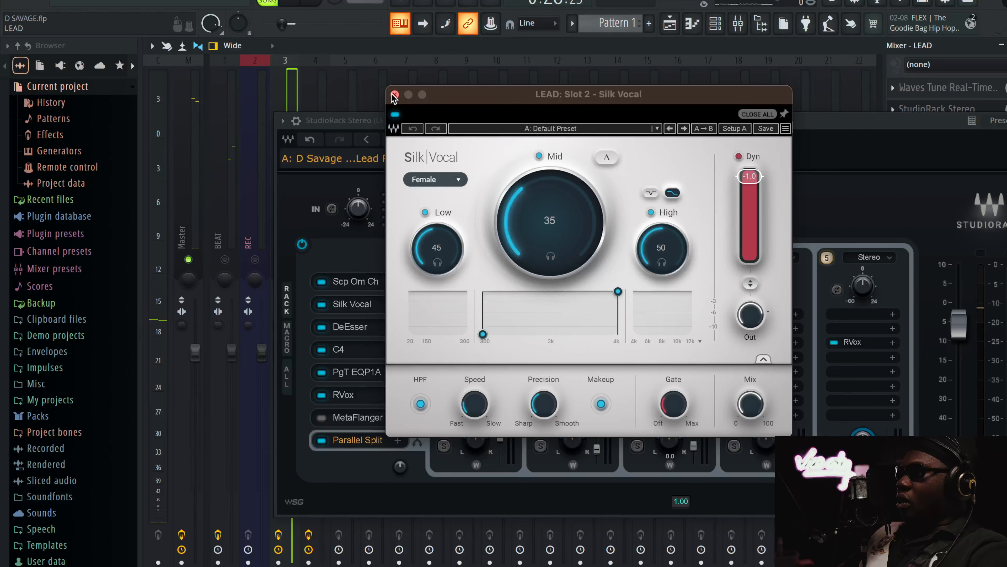
pyautogui.click(394, 95)
pyautogui.click(351, 329)
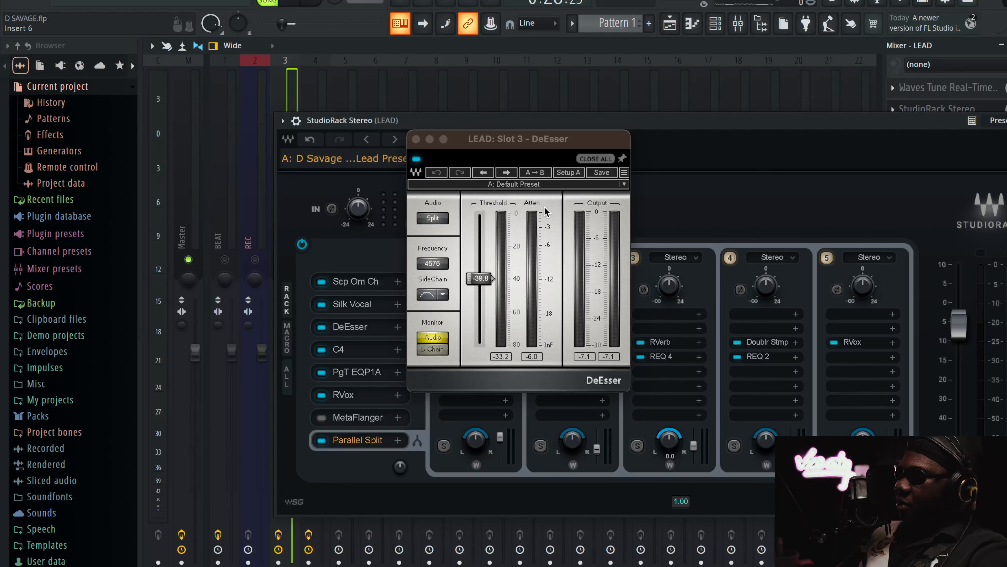
# Listen to the lead vocal through DeEsser with the BEAT track unmuted, and mute the BEAT track again
pyautogui.press('space')
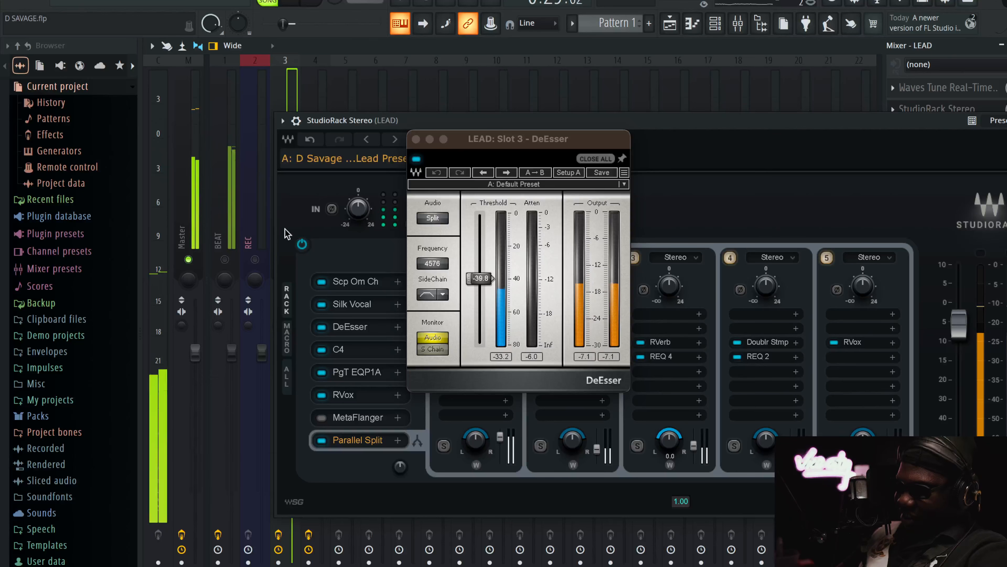
pyautogui.click(225, 259)
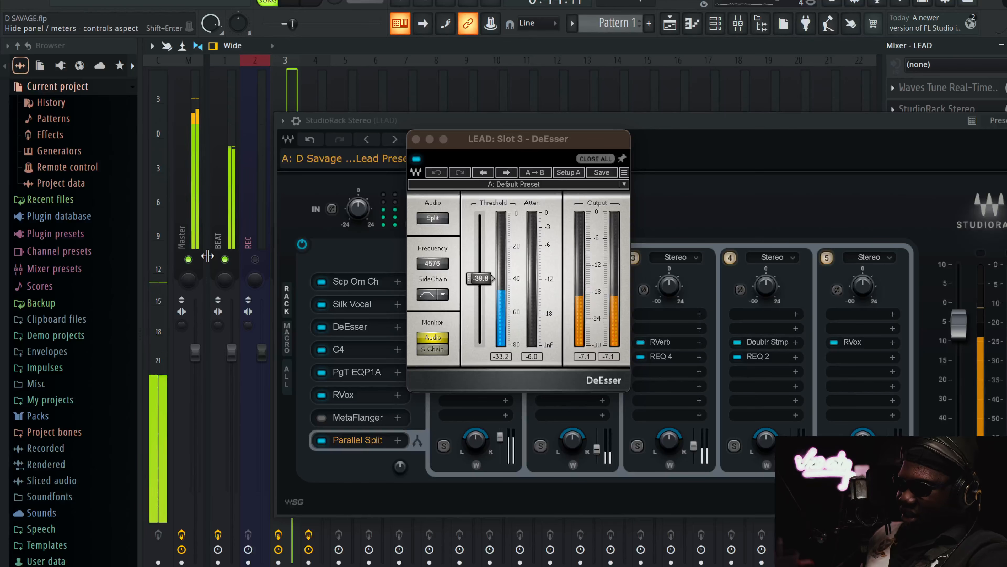
pyautogui.click(224, 260)
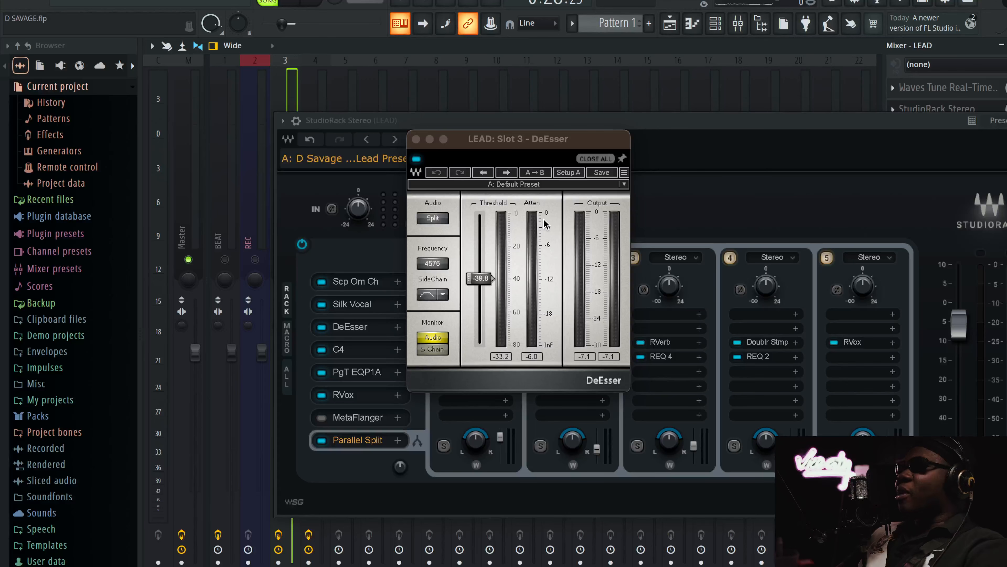
# Compare the high-pass and band-pass SideChain filter shapes in DeEsser, ending on band-pass
pyautogui.click(432, 295)
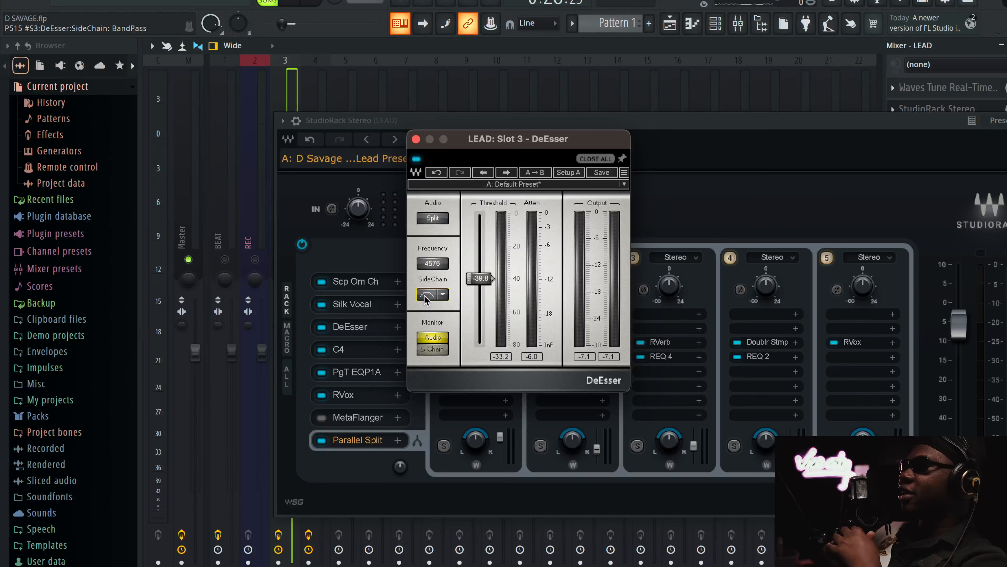
pyautogui.click(425, 295)
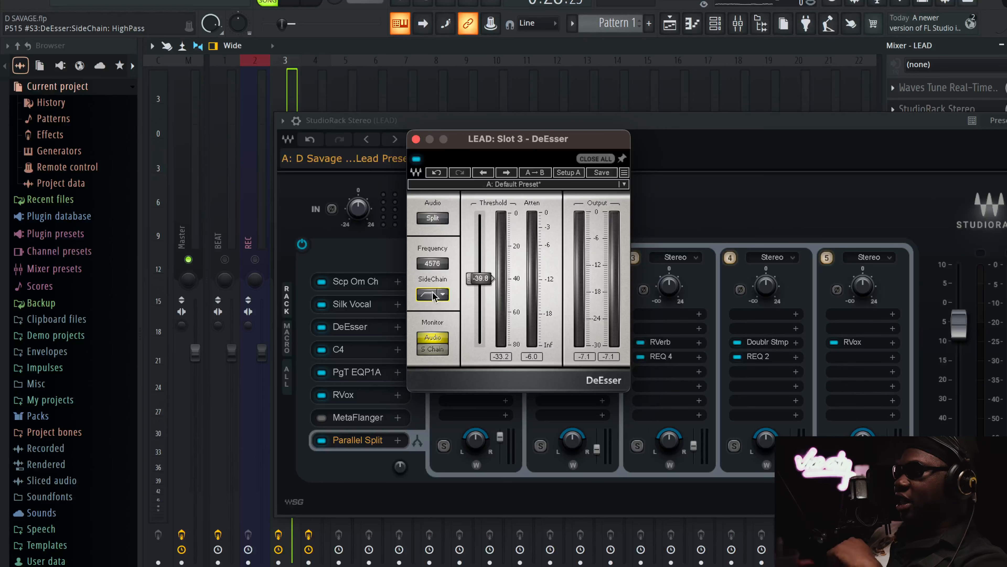
pyautogui.click(423, 295)
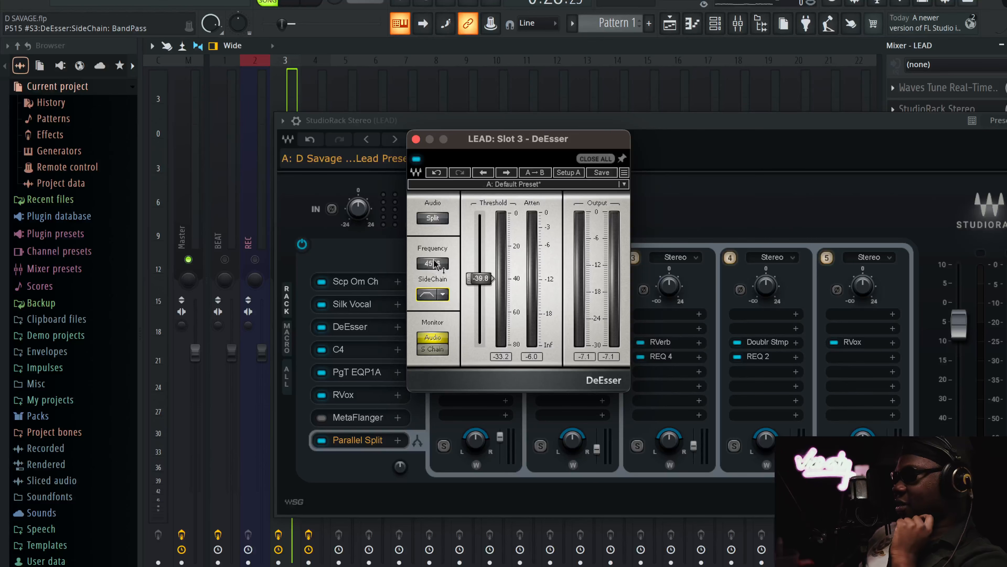
# Switch from DeEsser to the C4 multiband processor in slot 4 and move its window lower over the rack
pyautogui.click(357, 339)
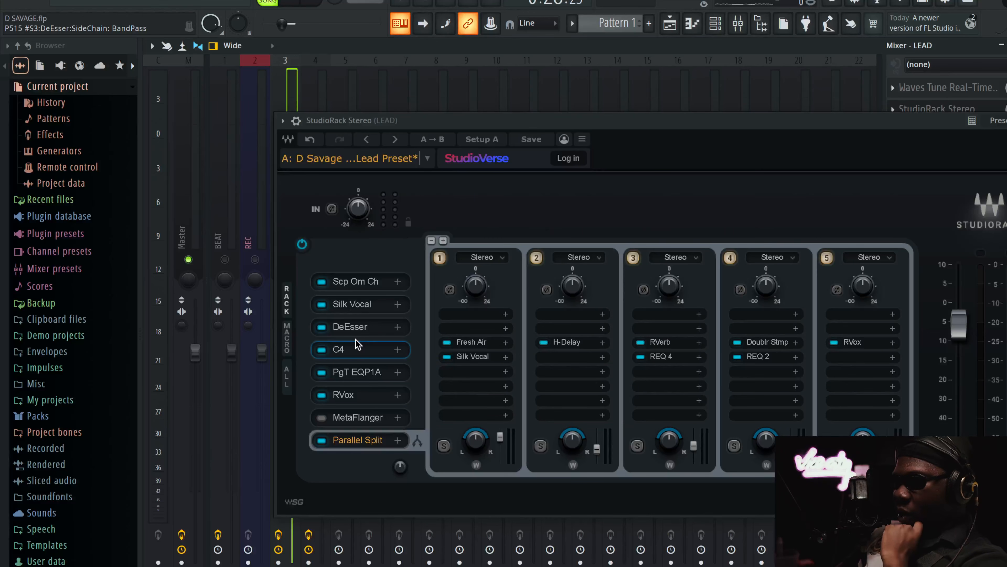
pyautogui.moveTo(486, 119); pyautogui.dragTo(575, 119)
pyautogui.click(349, 332)
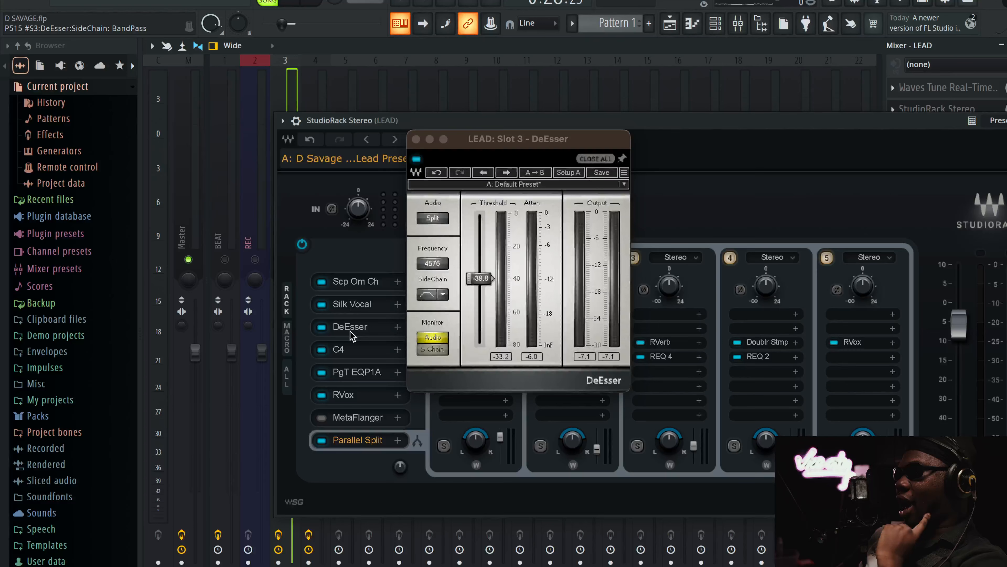
pyautogui.click(348, 351)
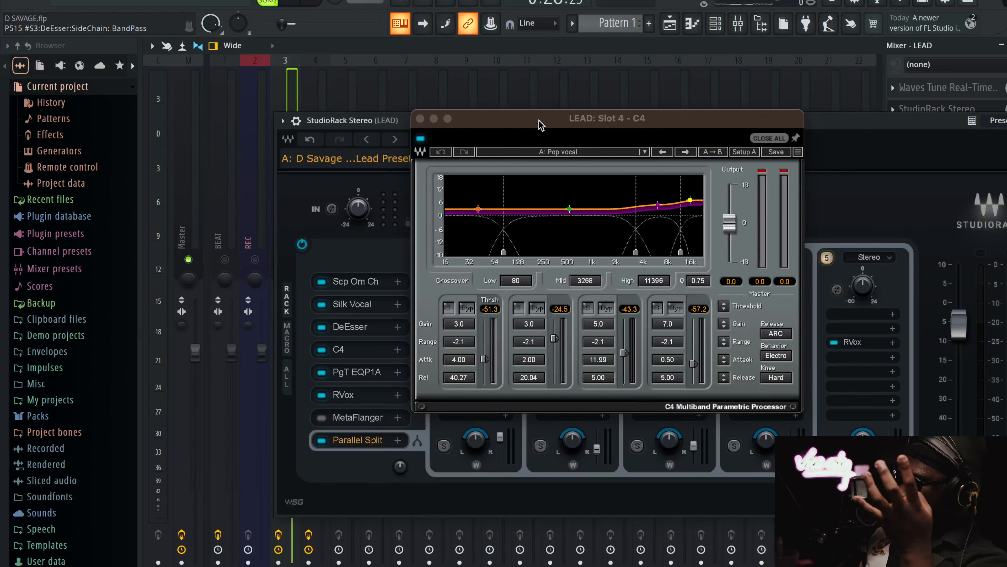
pyautogui.moveTo(540, 124); pyautogui.dragTo(514, 188)
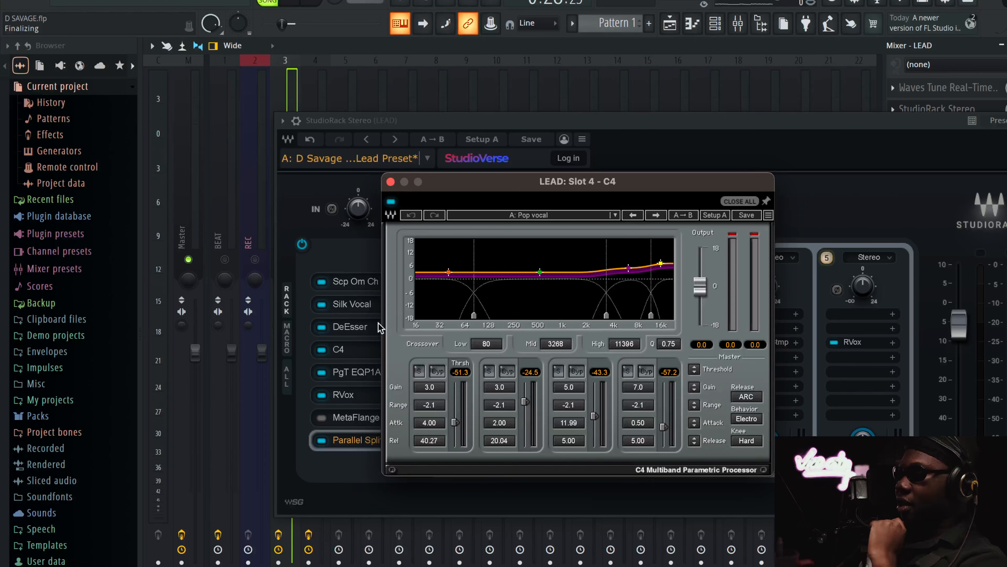
# Reopen DeEsser and set its SideChain filter to band-pass
pyautogui.click(368, 333)
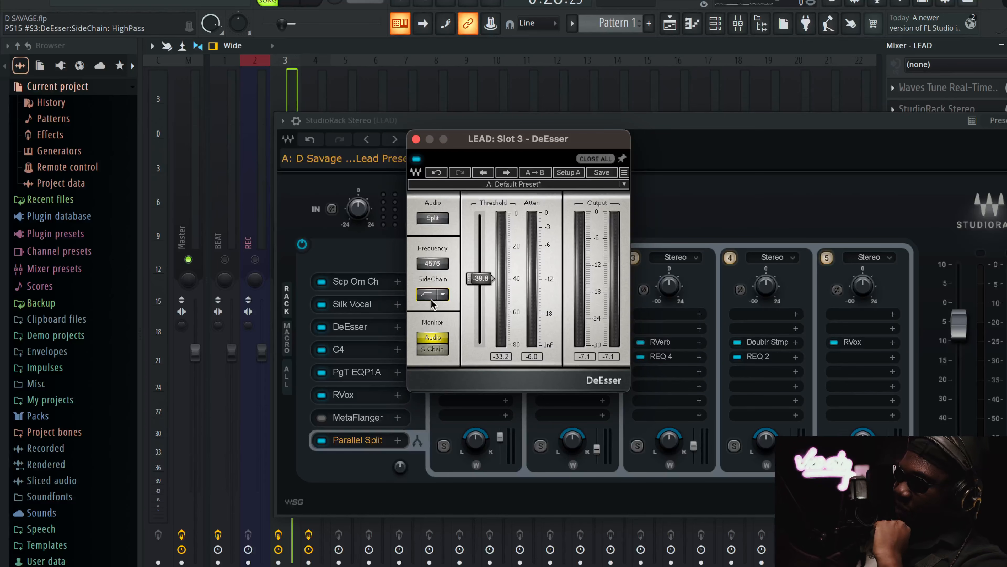
pyautogui.click(425, 295)
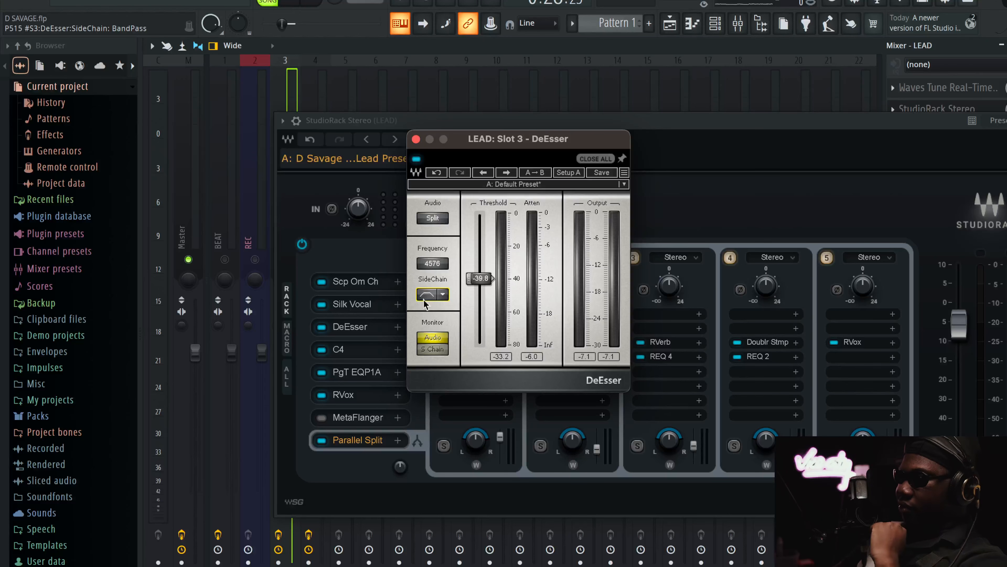
# Play the lead vocal and compare it with C4 bypassed and active, shifting the C4 window aside
pyautogui.press('space')
pyautogui.click(361, 354)
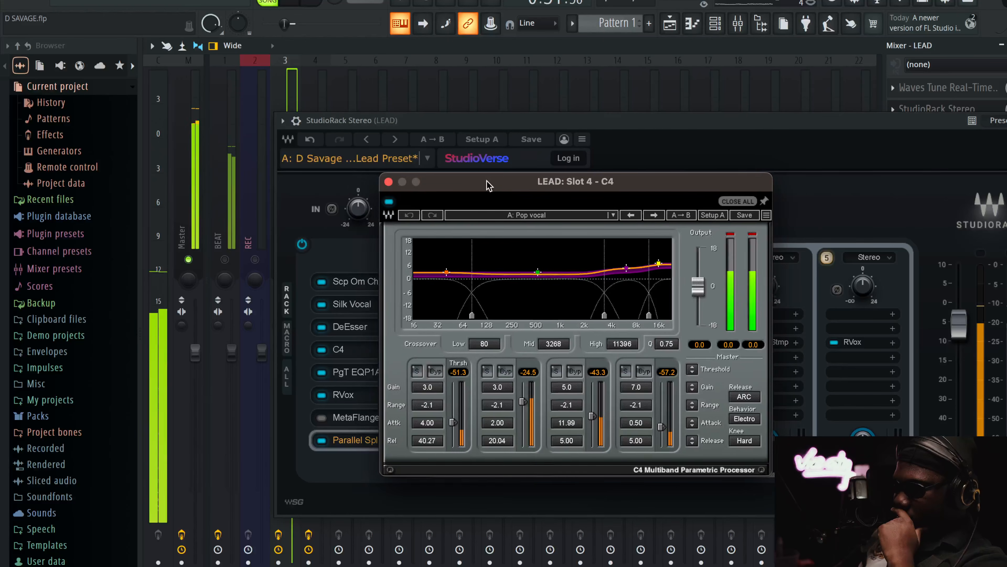
pyautogui.moveTo(488, 183); pyautogui.dragTo(461, 184)
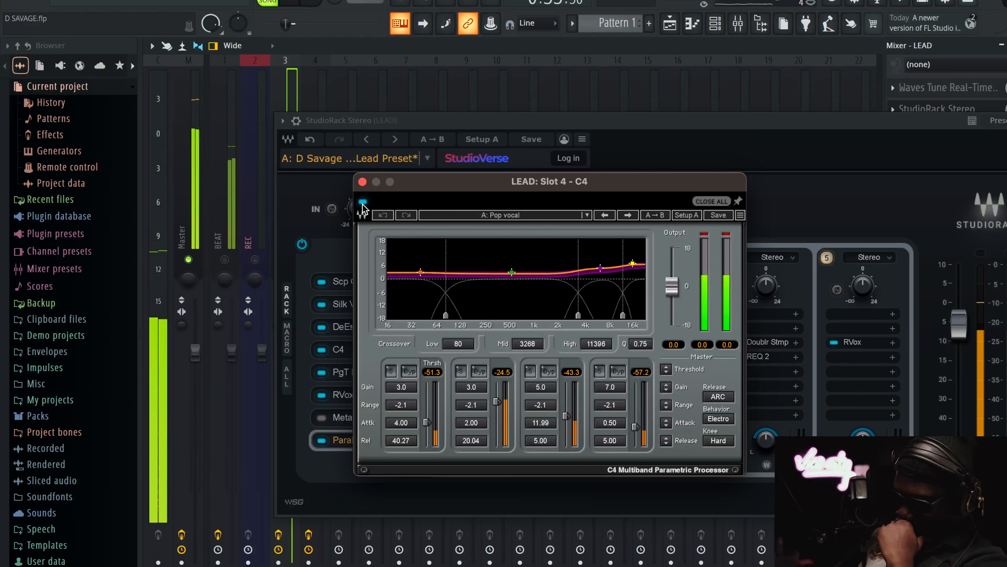
pyautogui.click(362, 202)
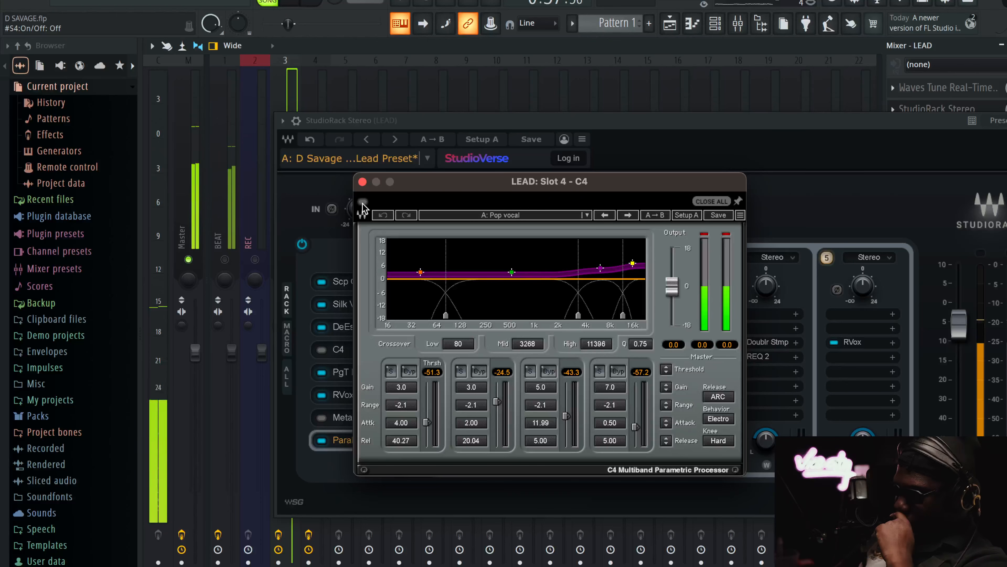
pyautogui.click(362, 203)
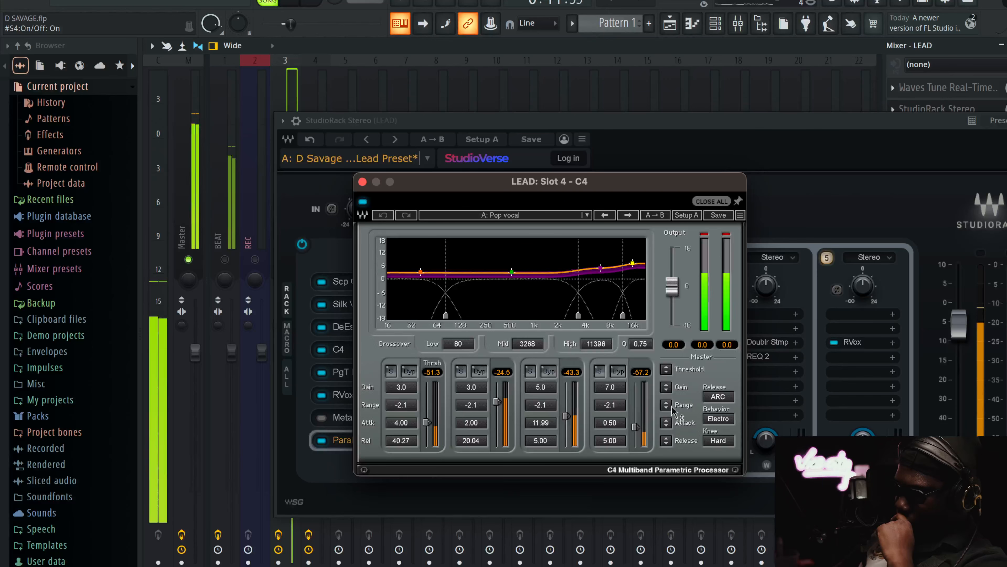
# Switch the C4 release mode away from ARC and back, compare C4 bypassed and active again, and close it
pyautogui.click(719, 397)
pyautogui.click(718, 396)
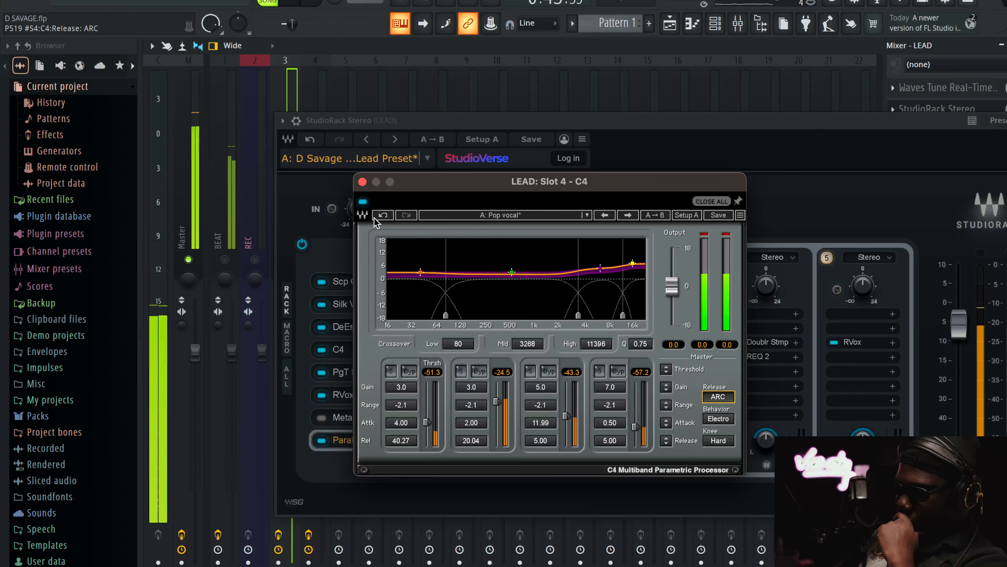
pyautogui.click(363, 202)
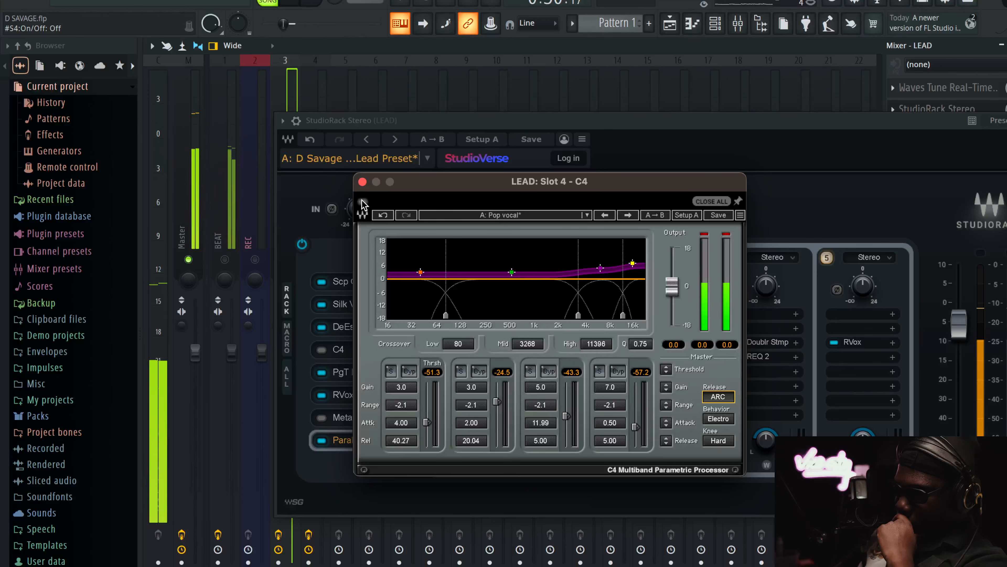
pyautogui.click(363, 202)
pyautogui.click(362, 182)
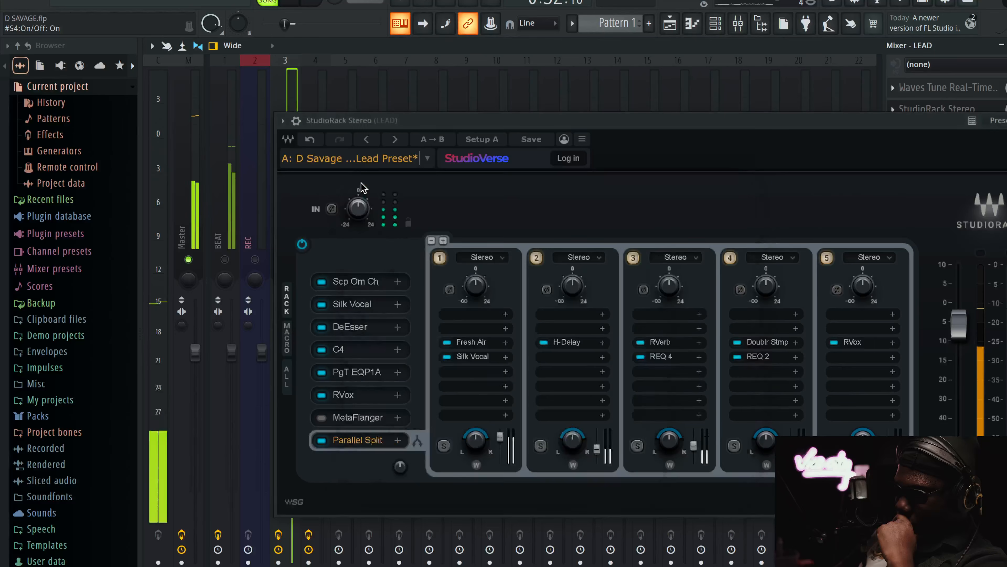
# Open PuigTec EQP1A from the rack, reposition its window and examine its low-frequency attenuation control
pyautogui.click(348, 379)
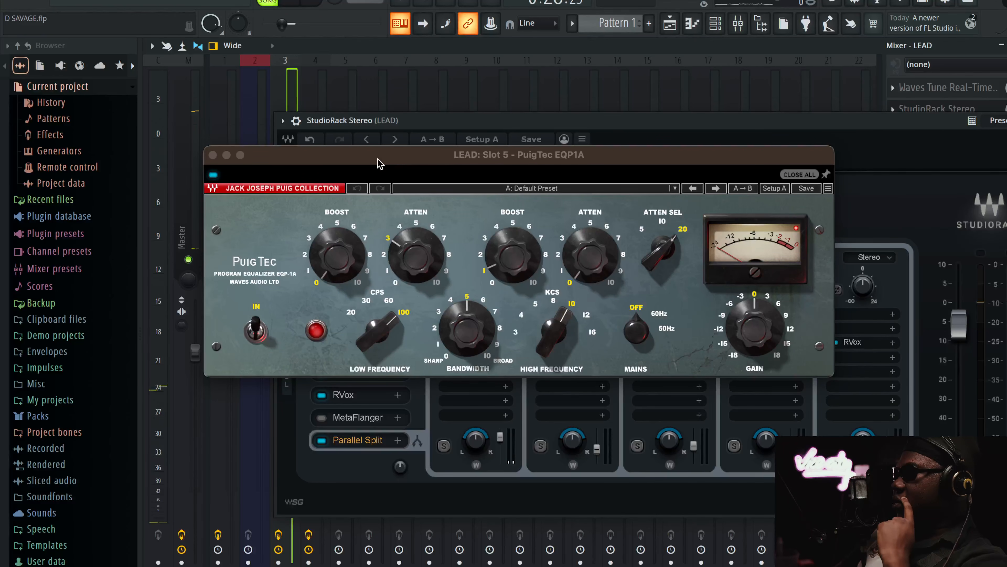
pyautogui.moveTo(379, 162); pyautogui.dragTo(419, 275)
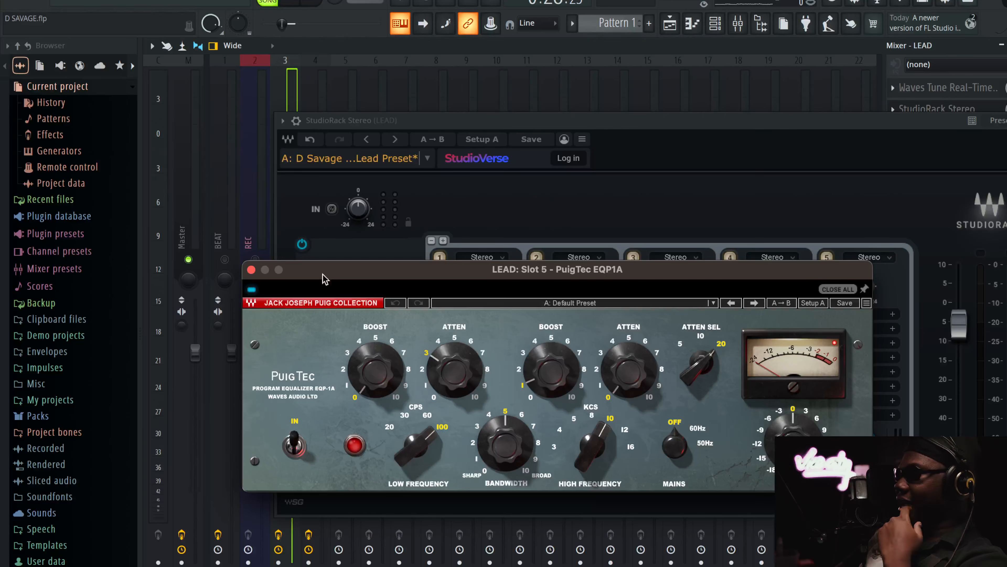
pyautogui.moveTo(322, 278); pyautogui.dragTo(329, 226)
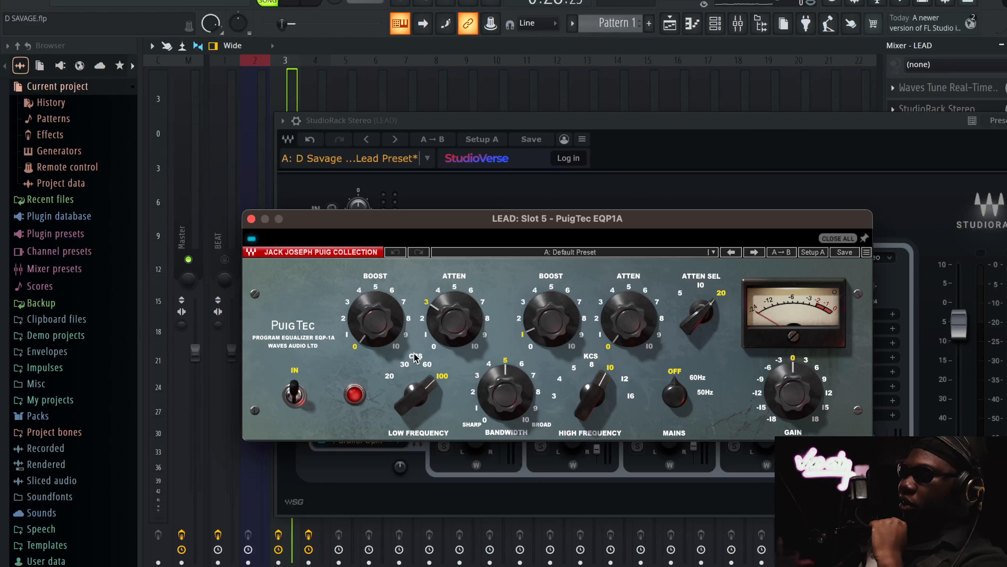
pyautogui.click(428, 304)
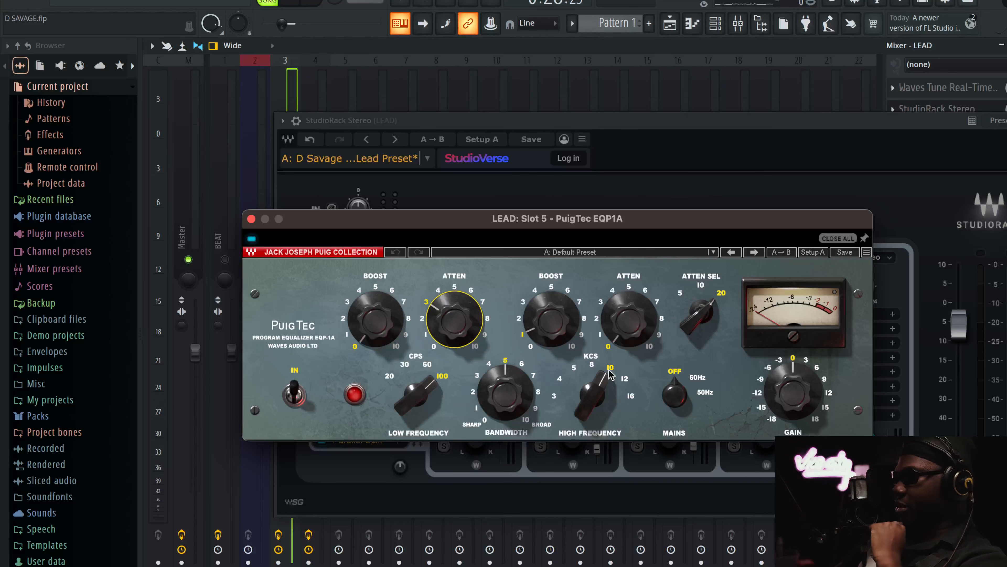
# Compare the lead vocal with PuigTec EQP1A bypassed and active, leave it active, and stop playback
pyautogui.click(252, 239)
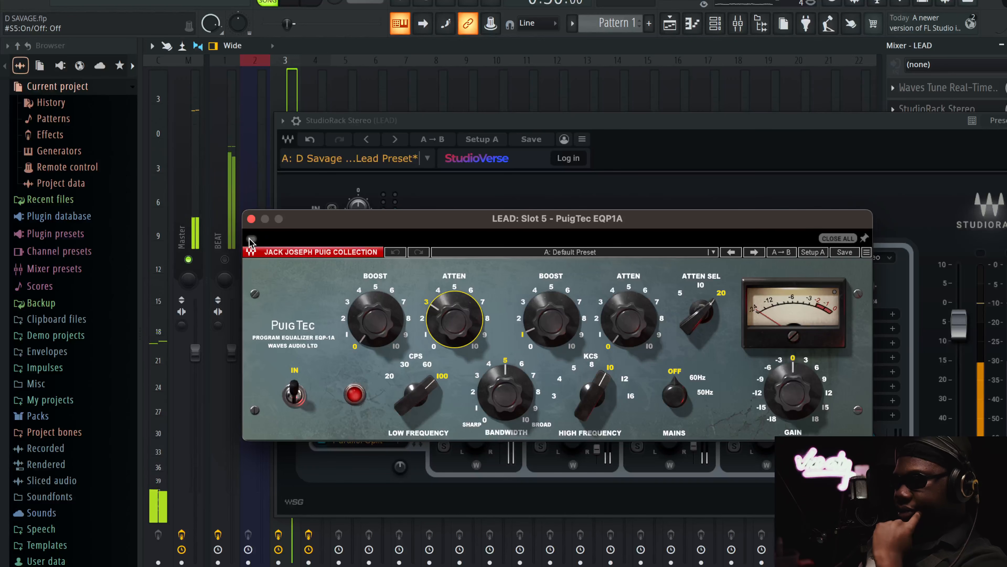
pyautogui.click(251, 218)
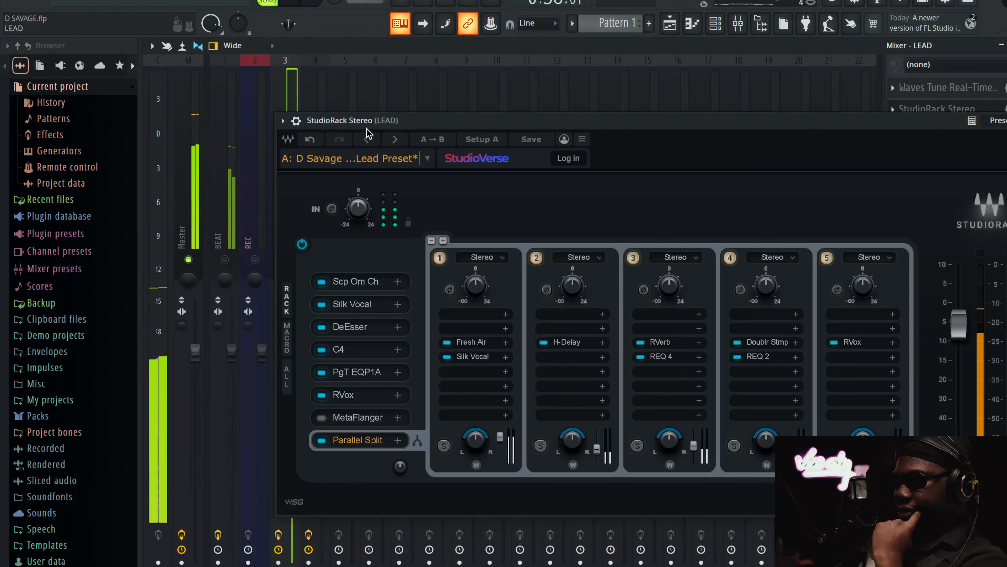
pyautogui.click(357, 371)
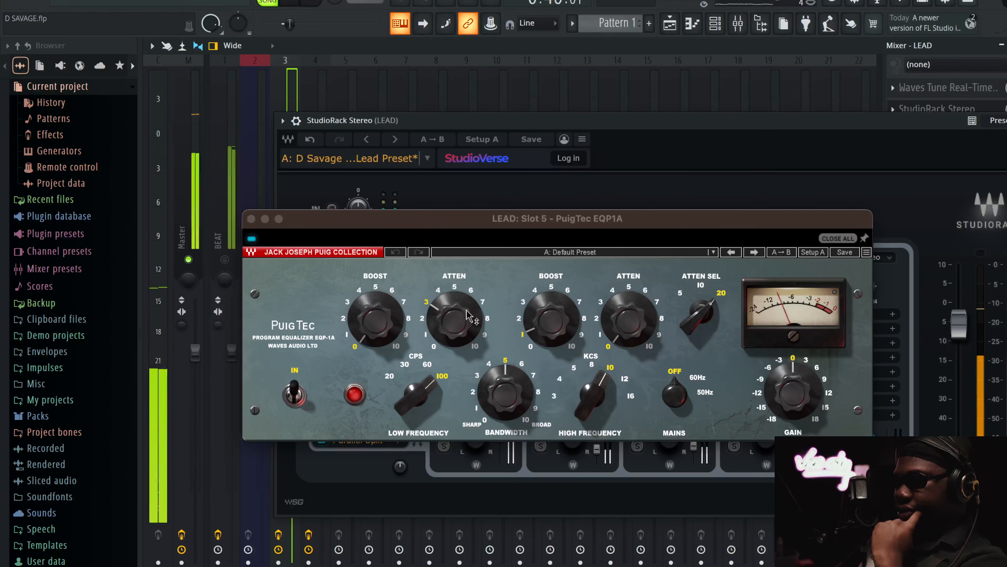
pyautogui.click(618, 339)
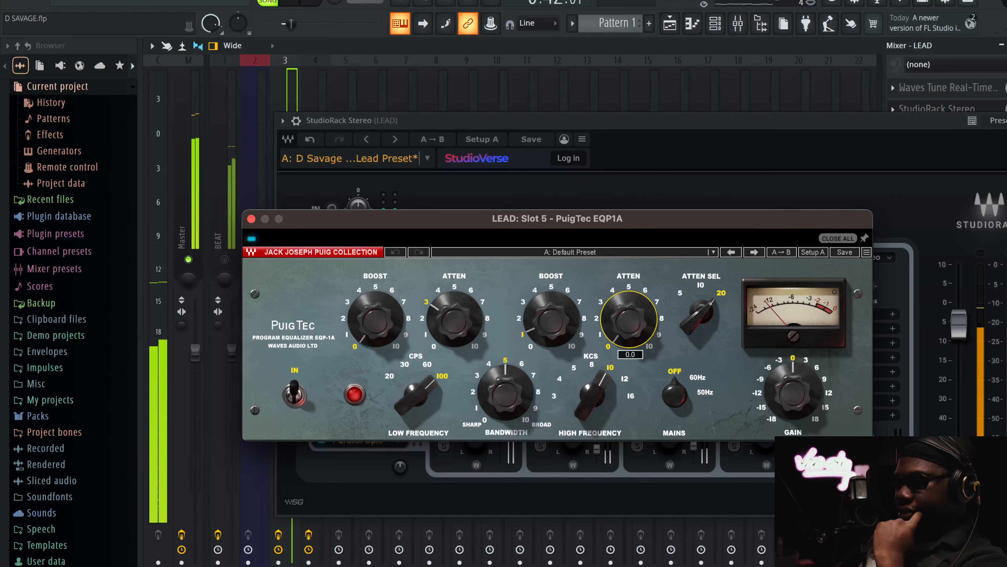
pyautogui.click(251, 240)
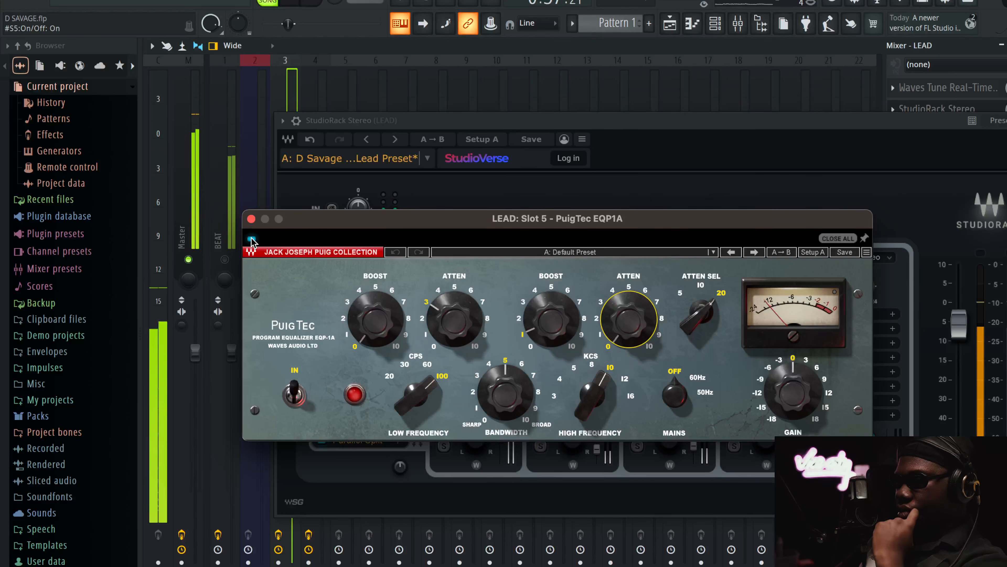
pyautogui.press('space')
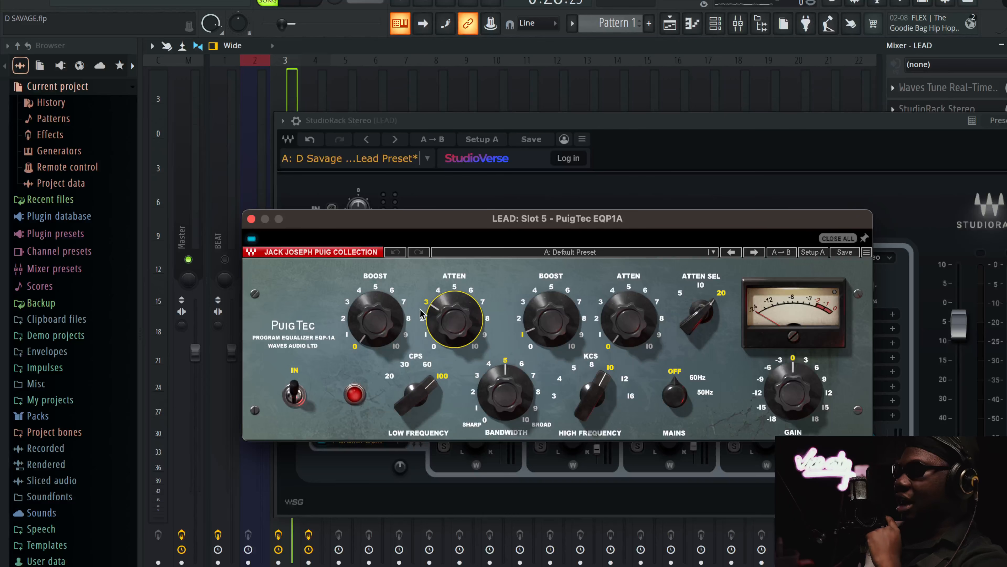
# Review the high-frequency boost in PuigTec EQP1A, close it and check RVox in the rack
pyautogui.moveTo(596, 387)
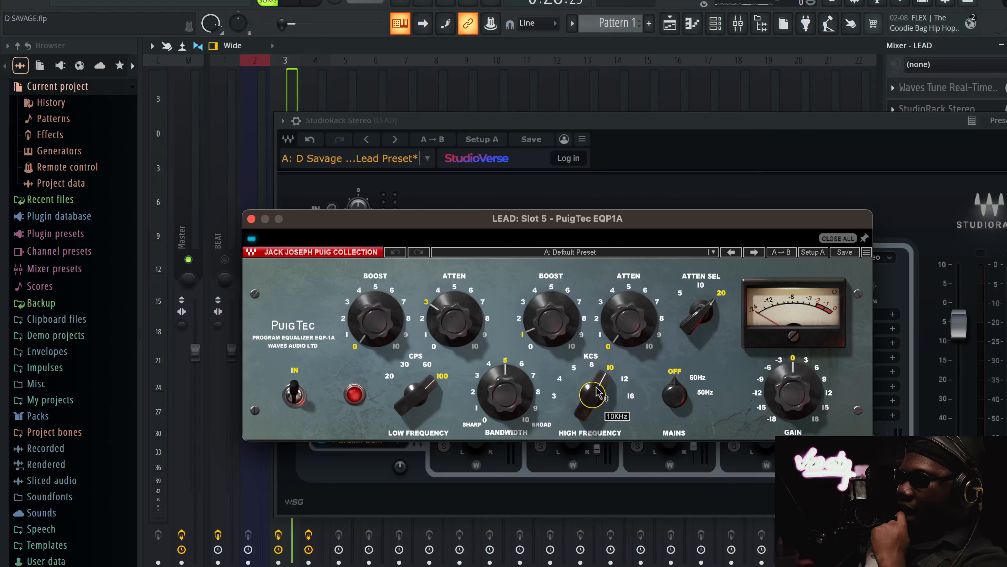
pyautogui.click(251, 219)
pyautogui.click(356, 394)
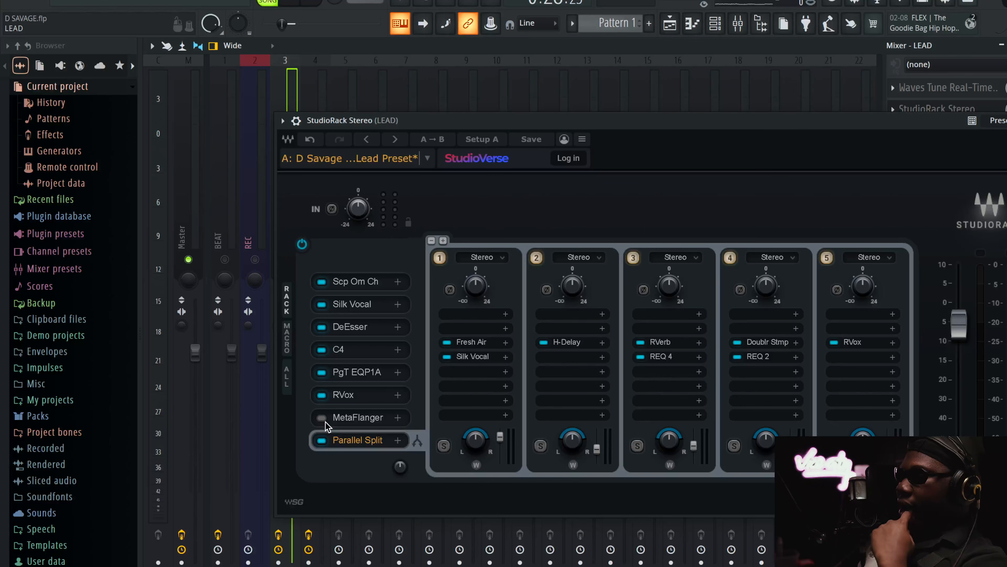
# Re-enable MetaFlanger in the rack and open it to hear its effect on the lead vocal
pyautogui.click(325, 422)
pyautogui.click(366, 416)
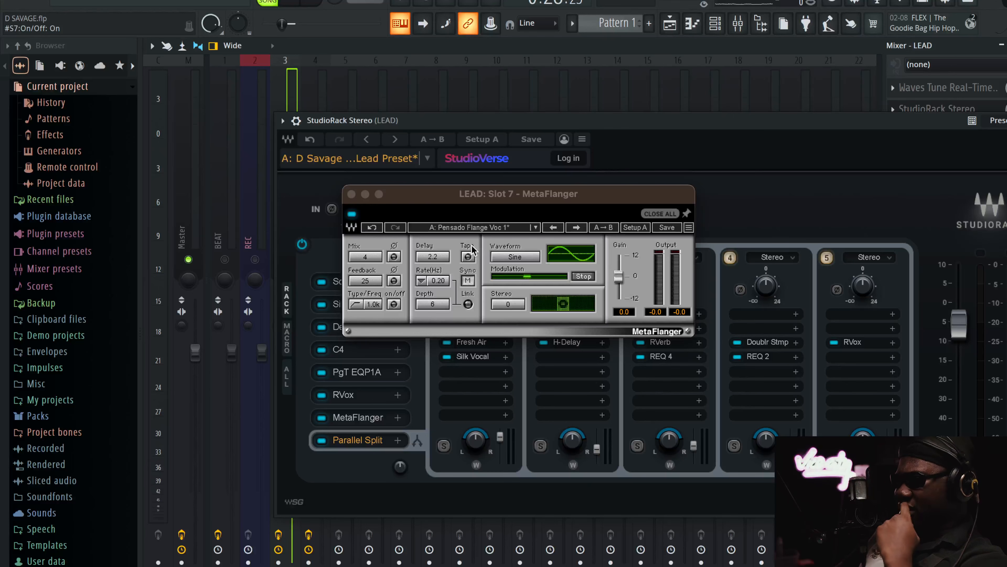
pyautogui.press('space')
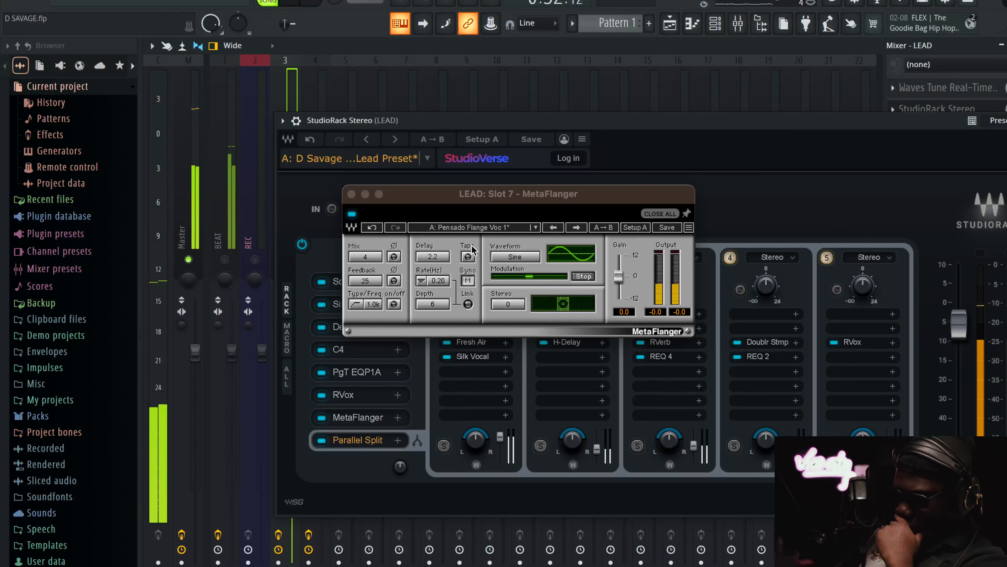
# Undo the last MetaFlanger changes to restore its Mix of 6, and toggle its filter while the vocal plays
pyautogui.click(381, 226)
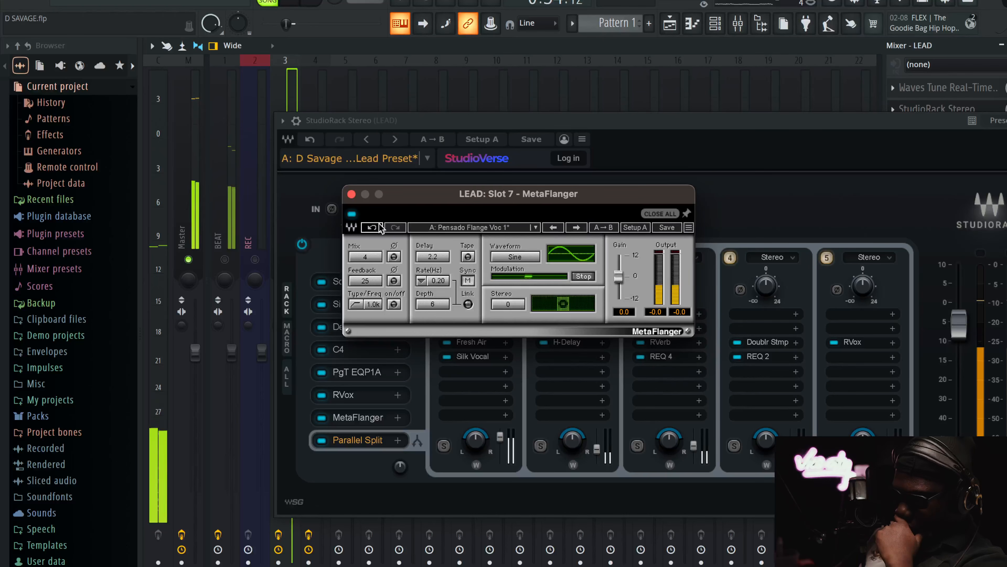
pyautogui.click(381, 227)
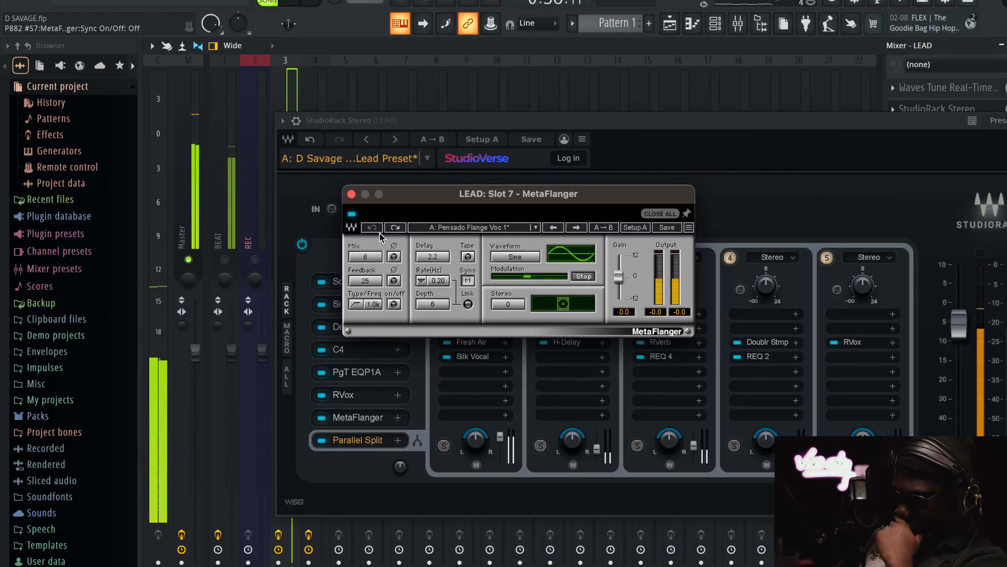
pyautogui.click(394, 305)
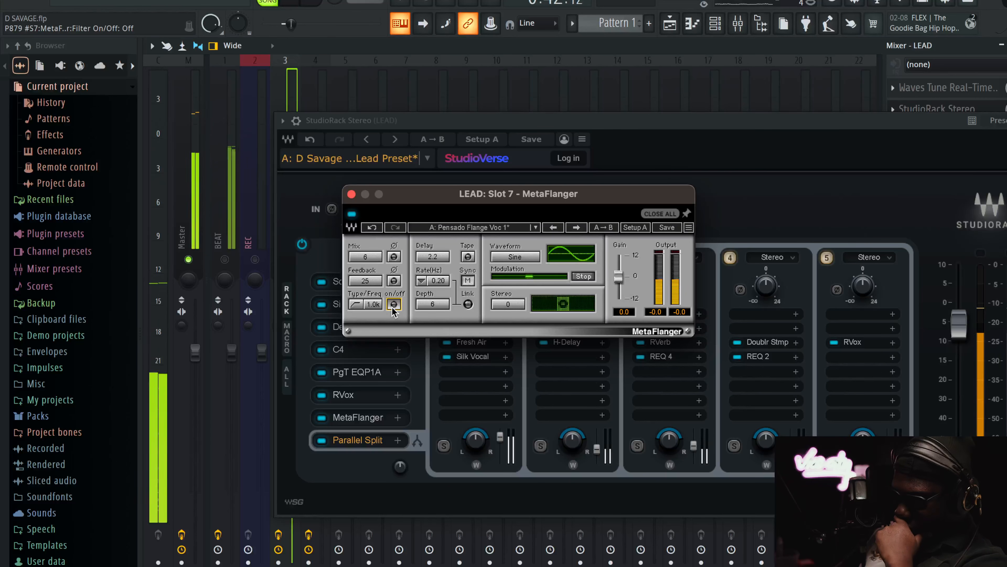
pyautogui.click(394, 304)
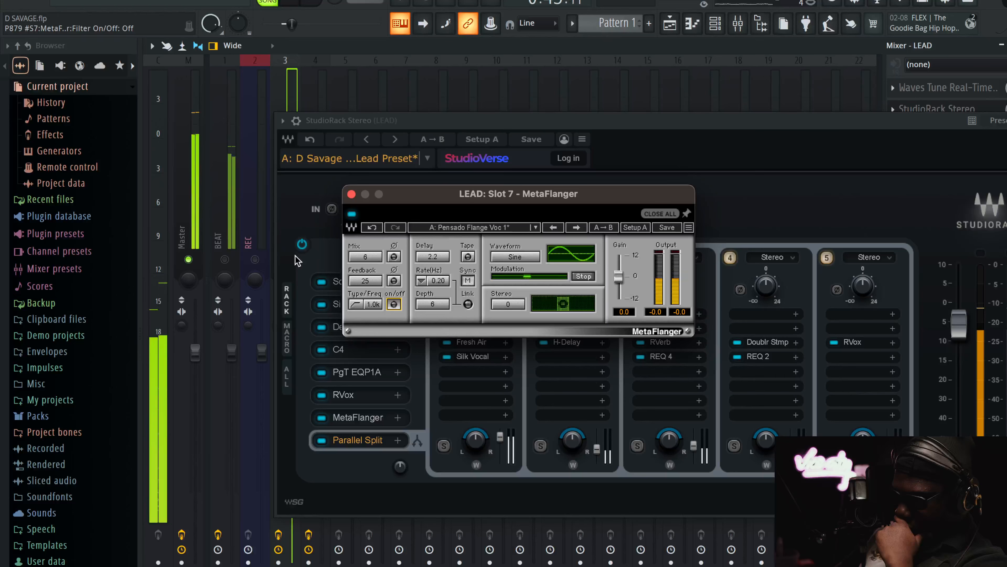
# Compare the lead vocal with MetaFlanger bypassed and active over the unmuted beat, leave it active, stop playback and mute the beat
pyautogui.click(225, 259)
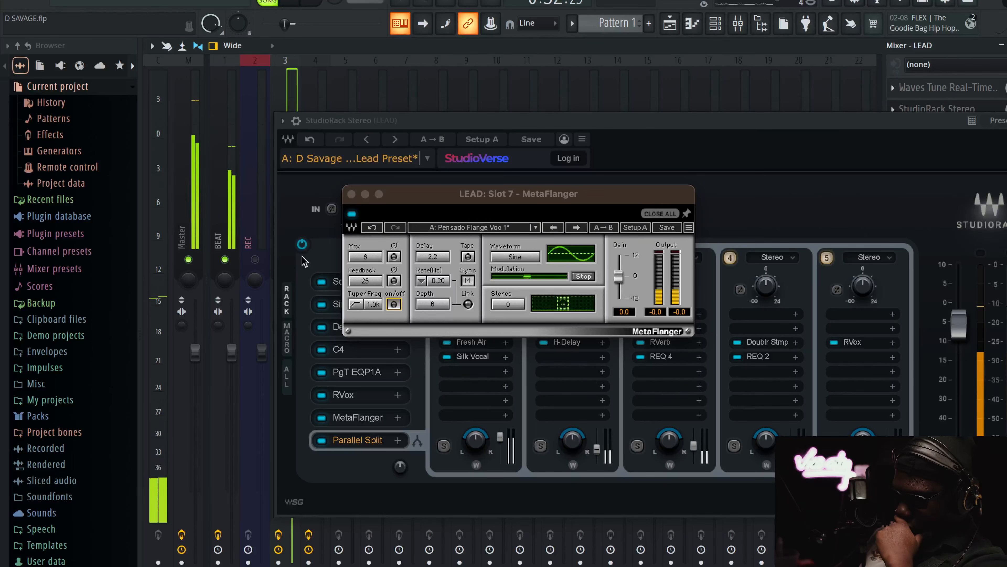
pyautogui.click(326, 421)
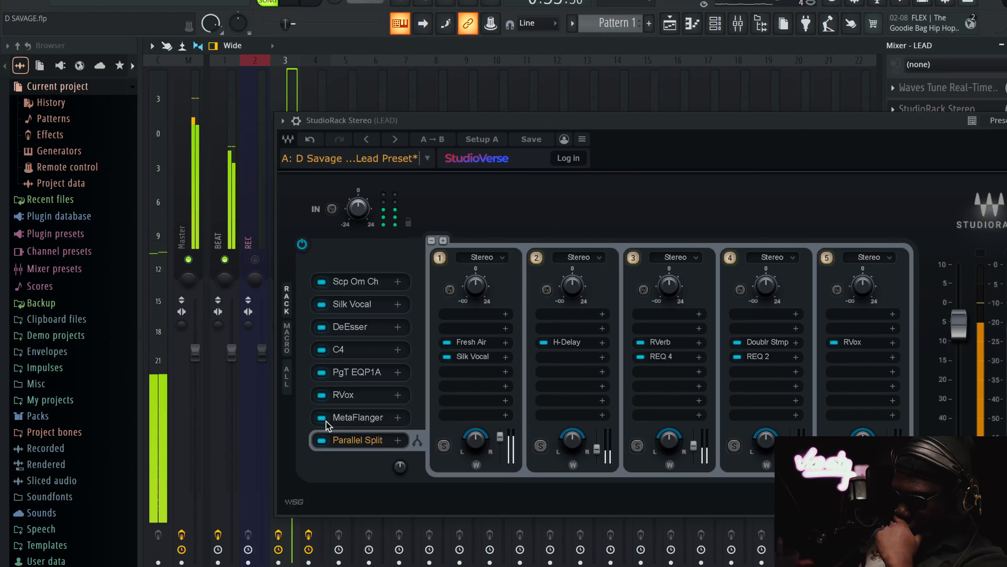
pyautogui.click(326, 422)
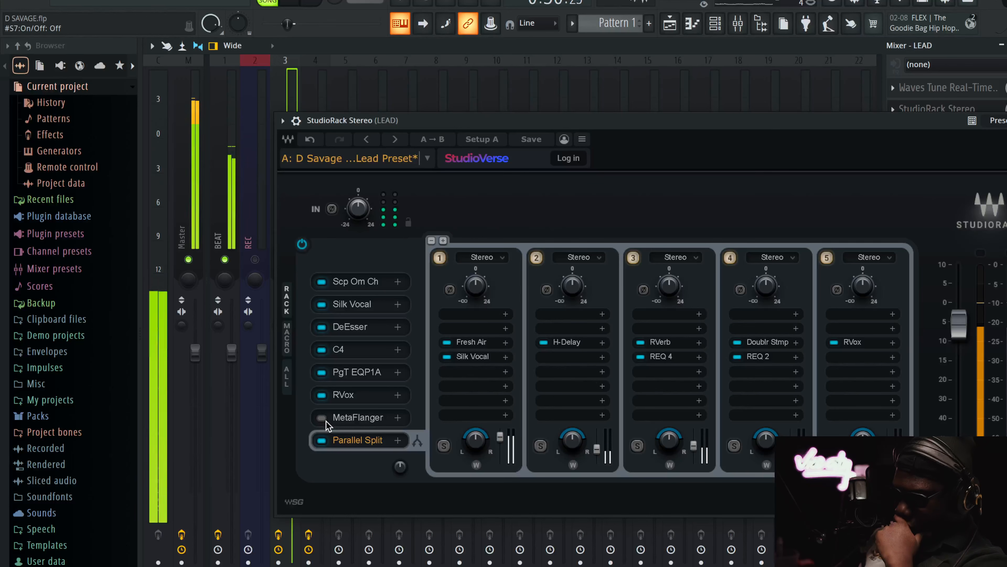
pyautogui.click(326, 421)
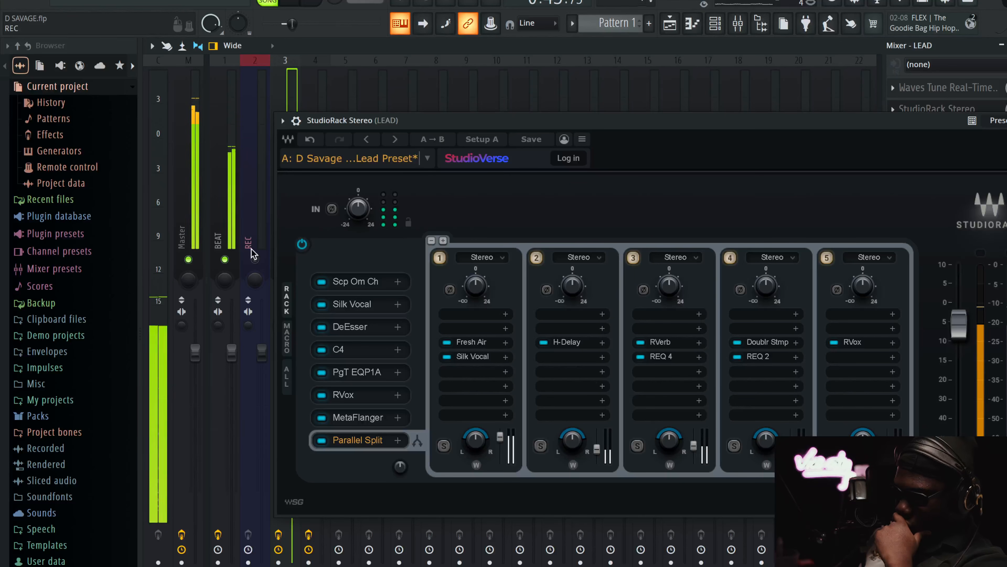
pyautogui.press('space')
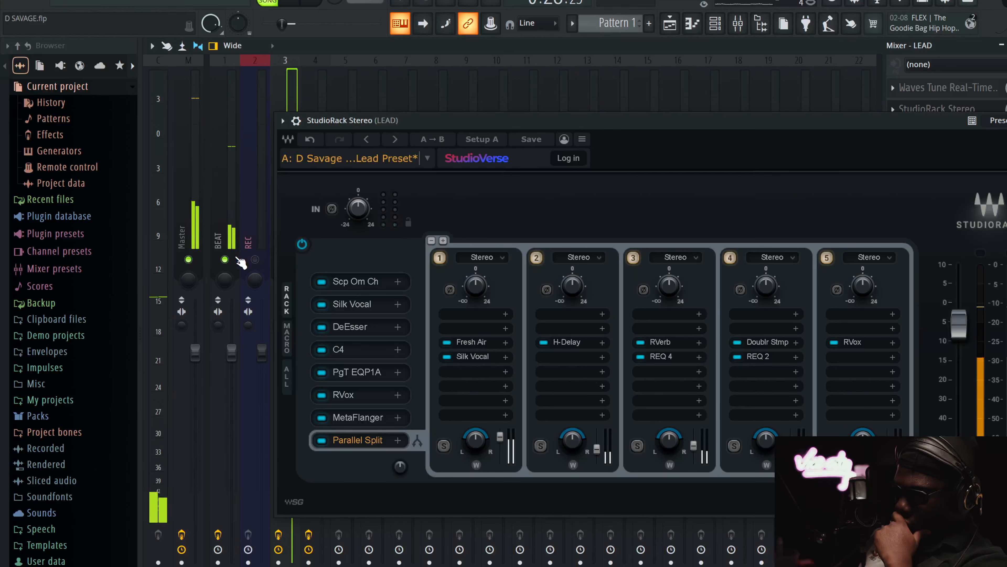
pyautogui.click(237, 259)
# Open Fresh Air in the first parallel rack and compare the vocal with it bypassed and active during playback, leaving it active
pyautogui.click(469, 341)
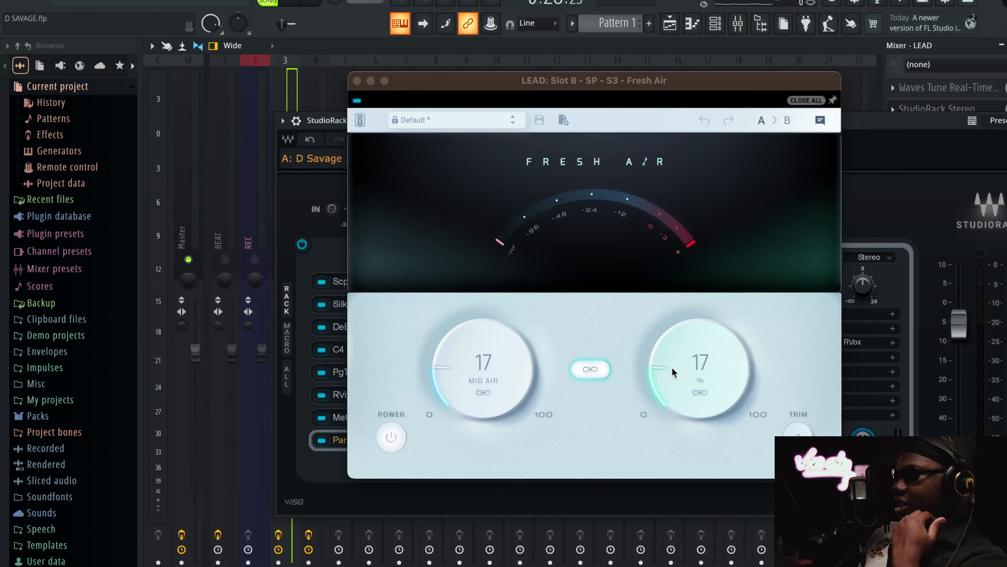
pyautogui.press('space')
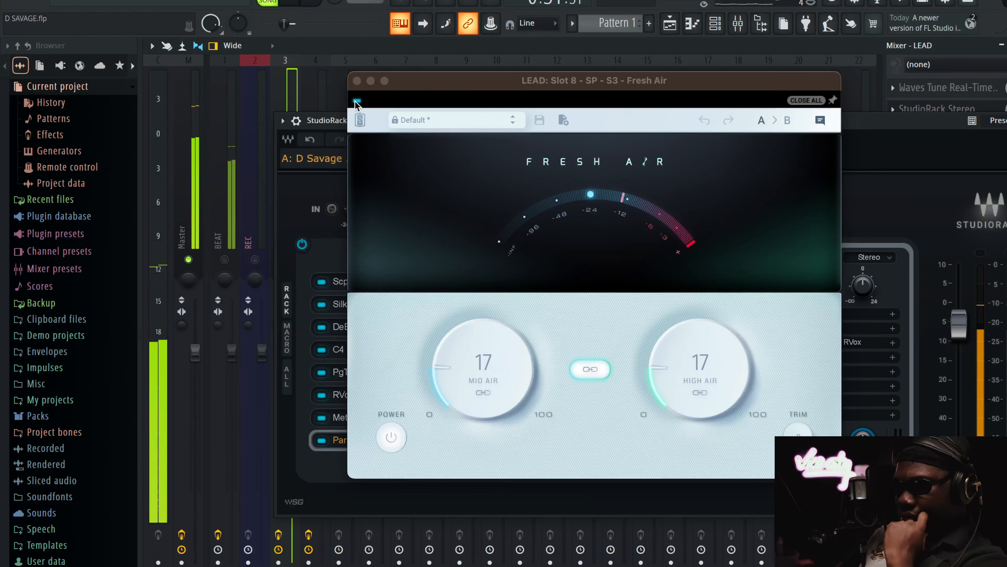
pyautogui.click(356, 101)
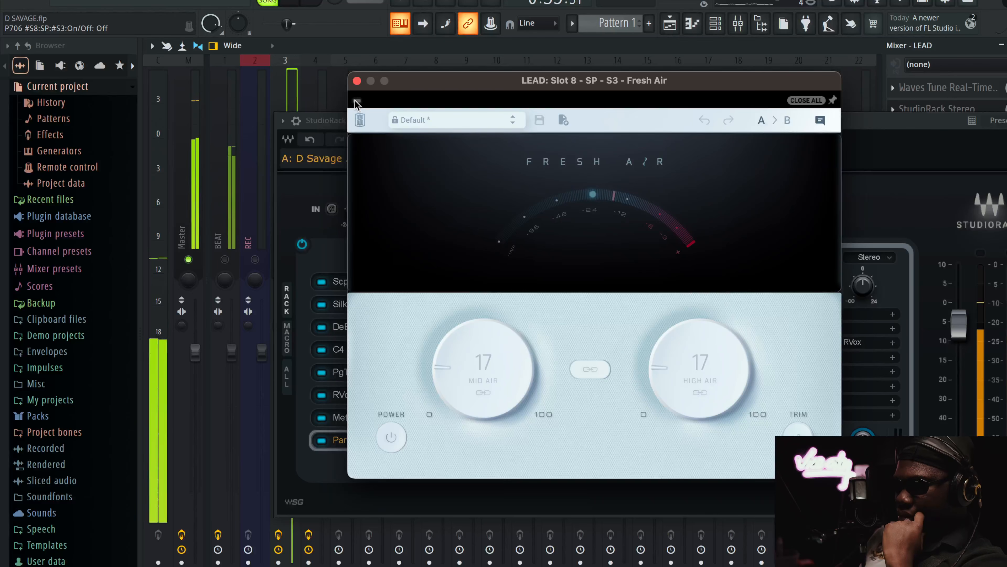
pyautogui.moveTo(429, 84); pyautogui.dragTo(508, 85)
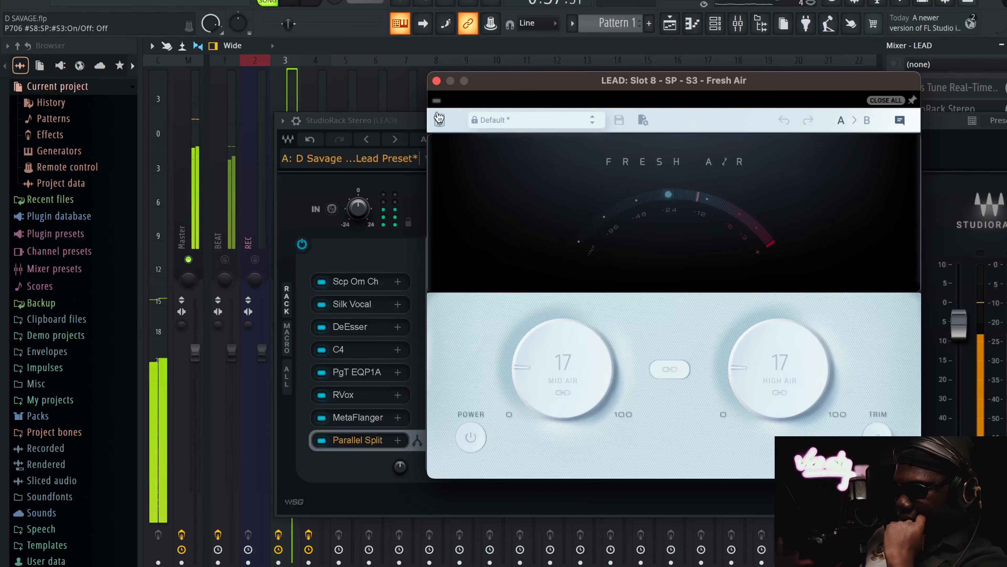
pyautogui.click(437, 101)
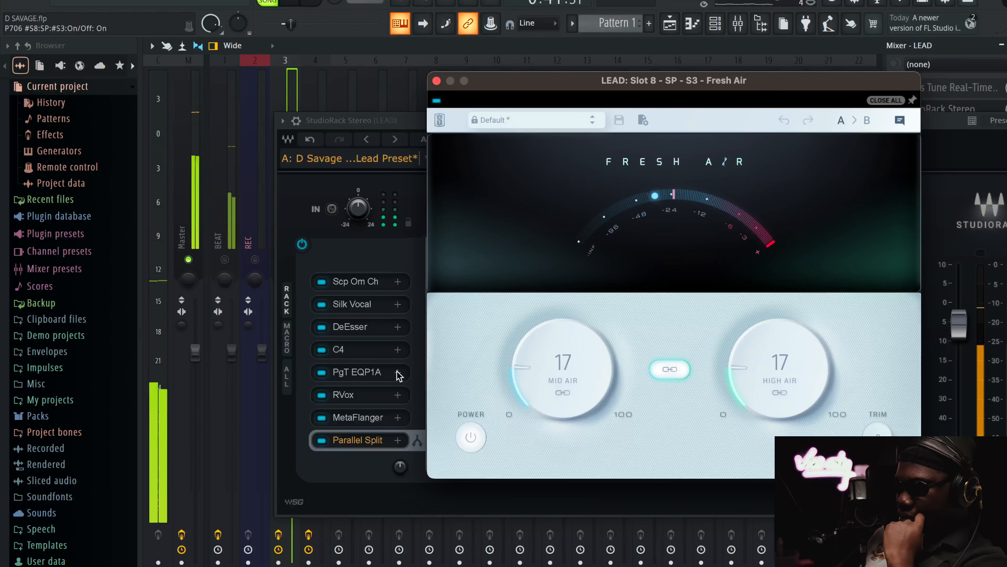
# Recheck MetaFlanger and close it, and open Silk Vocal in the first parallel rack to hear it during playback
pyautogui.click(379, 415)
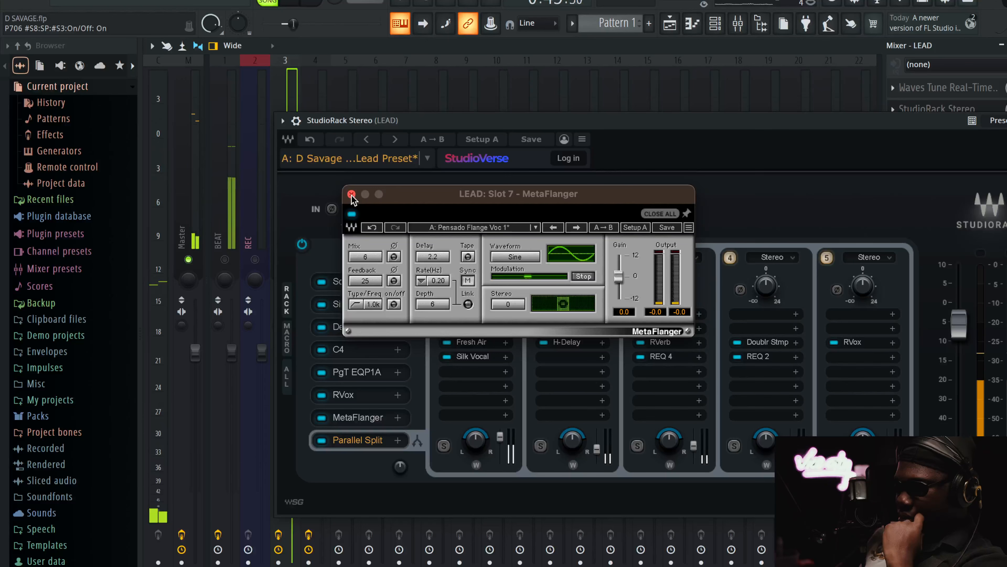
pyautogui.click(351, 194)
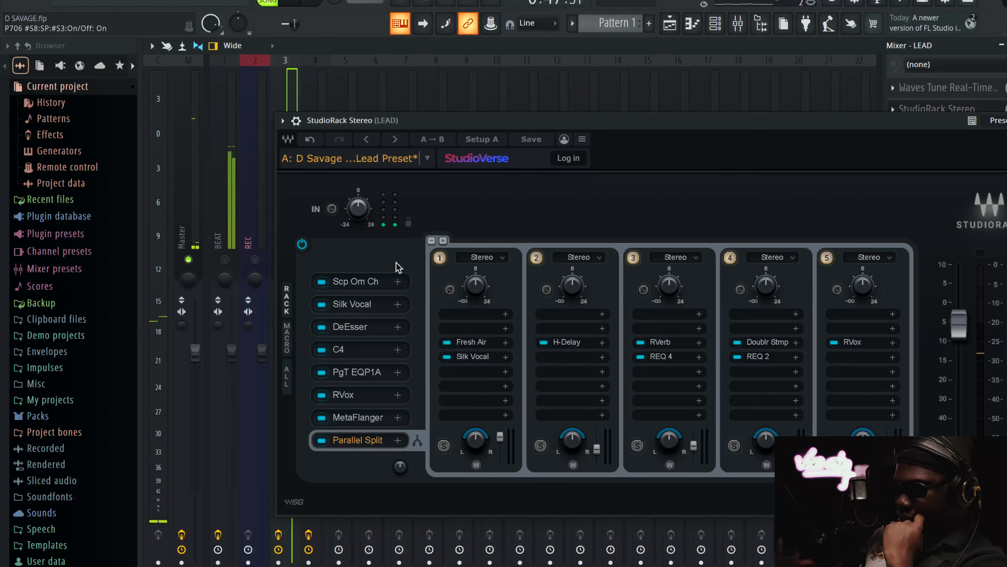
pyautogui.click(474, 361)
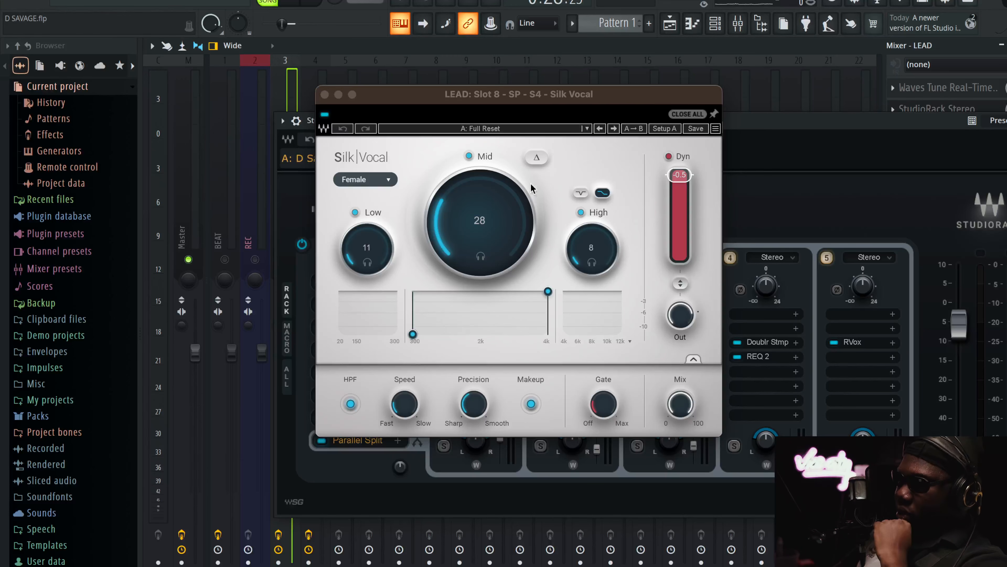
pyautogui.press('space')
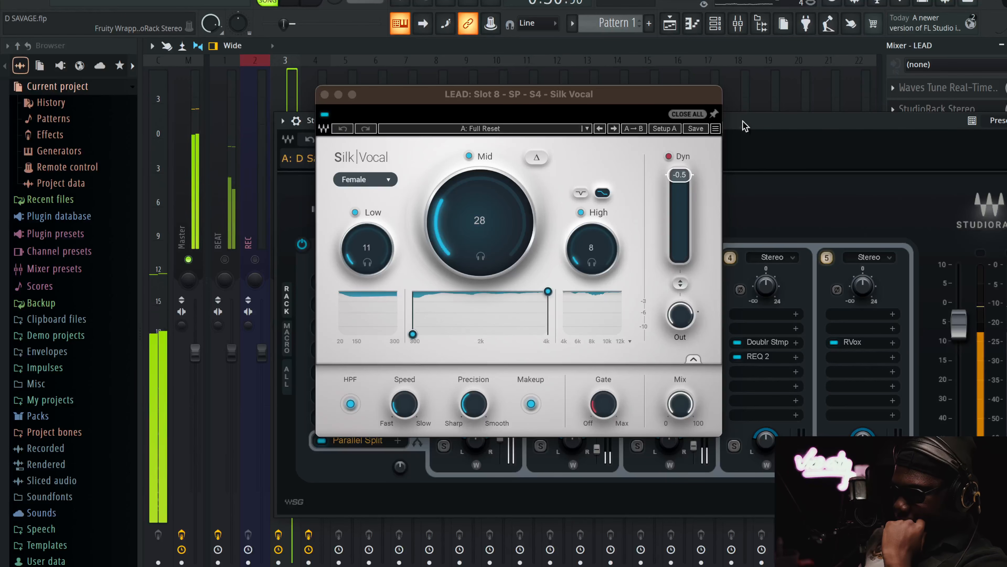
# Close Silk Vocal, move the StudioRack window clear of the mixer tracks, and lower the AD LIBS track's fader
pyautogui.moveTo(306, 129); pyautogui.dragTo(364, 127)
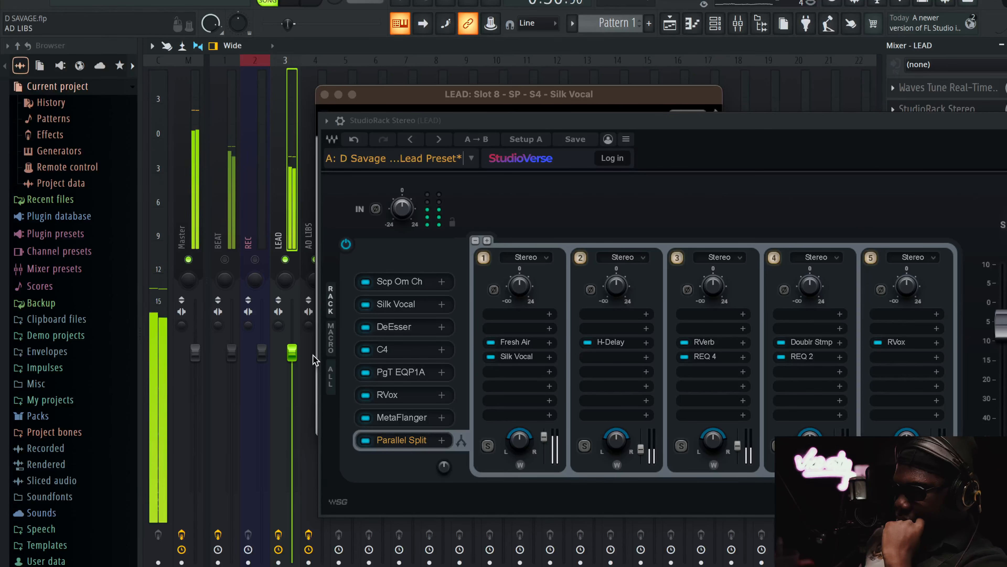
pyautogui.click(324, 94)
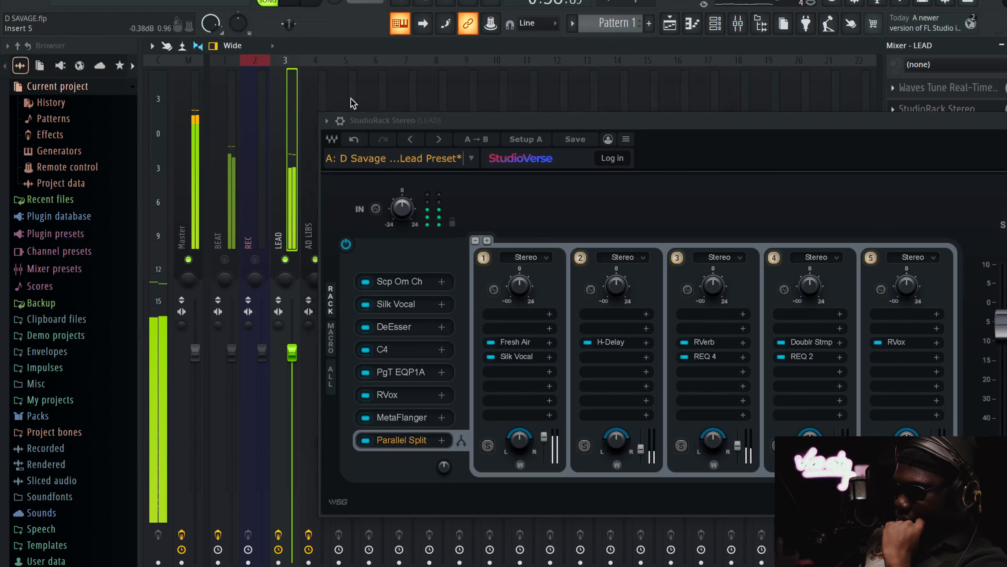
pyautogui.moveTo(499, 121); pyautogui.dragTo(551, 114)
pyautogui.moveTo(322, 350); pyautogui.dragTo(323, 378)
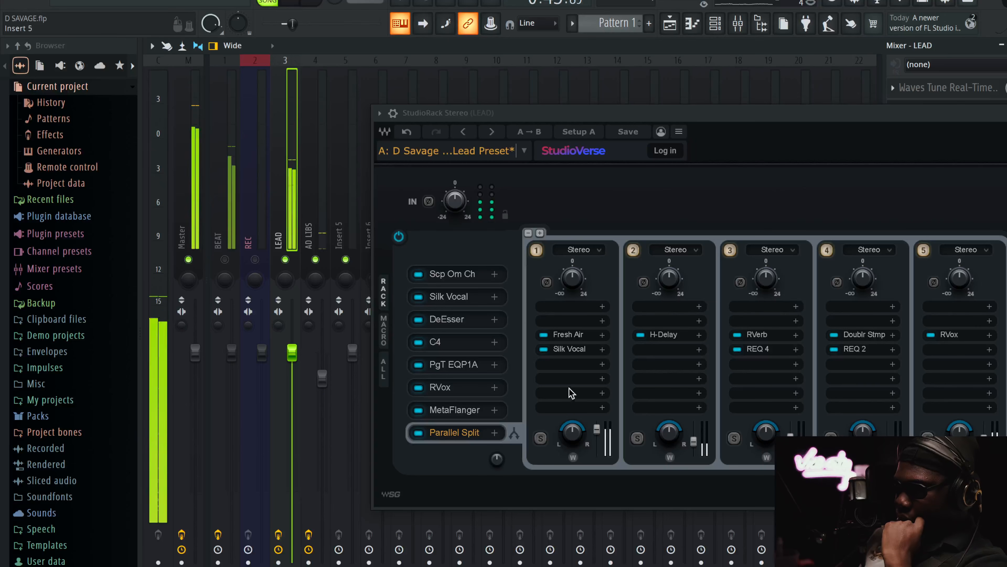
# Reopen Silk Vocal in the first parallel rack, check its effect using its bypass switch, close it and stop playback
pyautogui.click(572, 350)
pyautogui.click(324, 115)
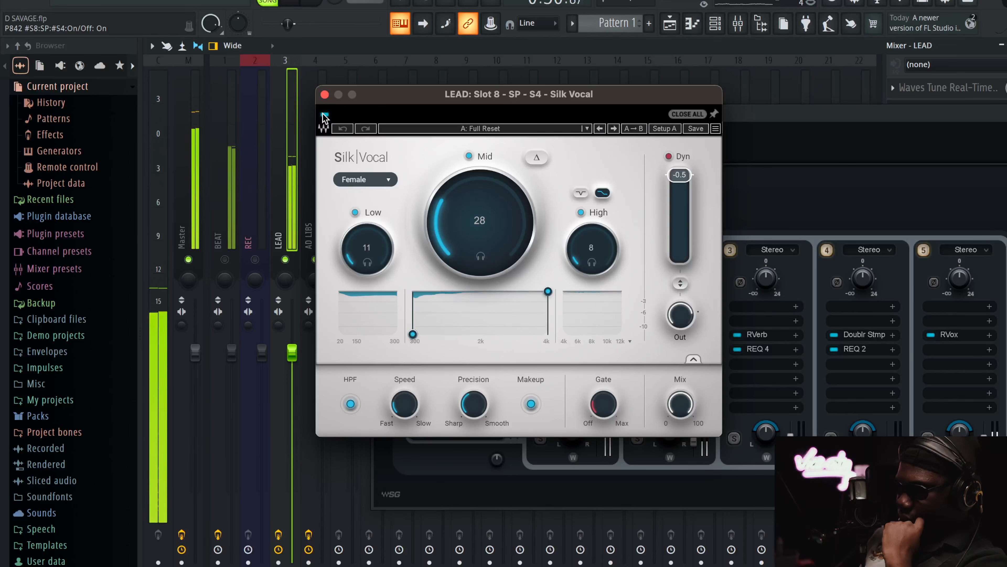
pyautogui.click(324, 95)
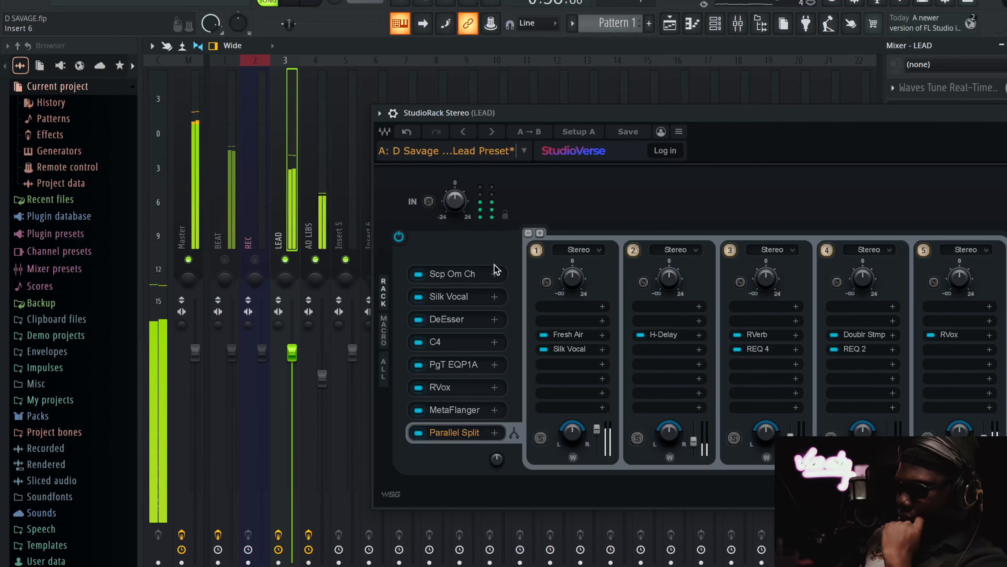
pyautogui.press('space')
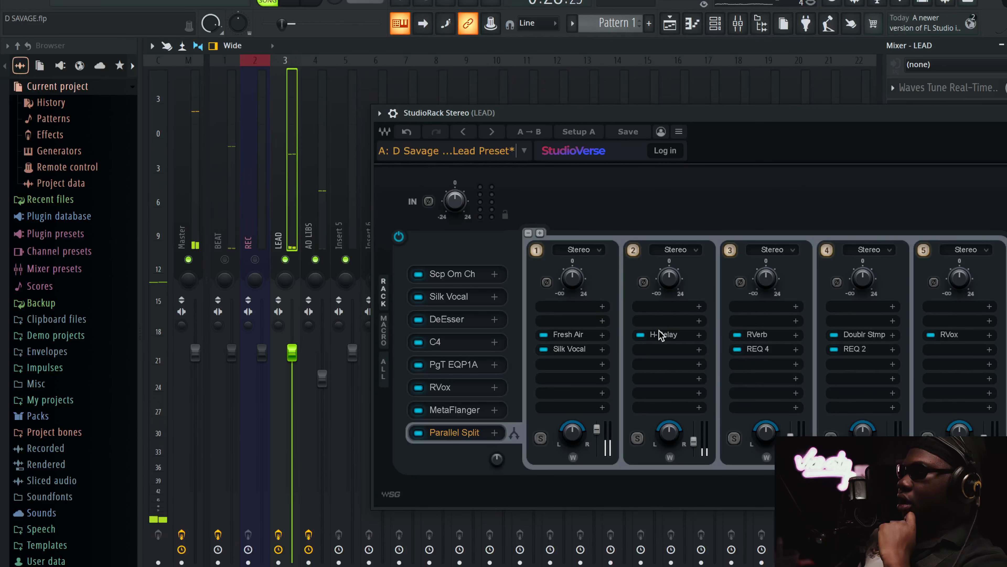
# Review the H-Delay settings in the second parallel rack, close it and reposition StudioRack to show all five parallel racks
pyautogui.click(663, 334)
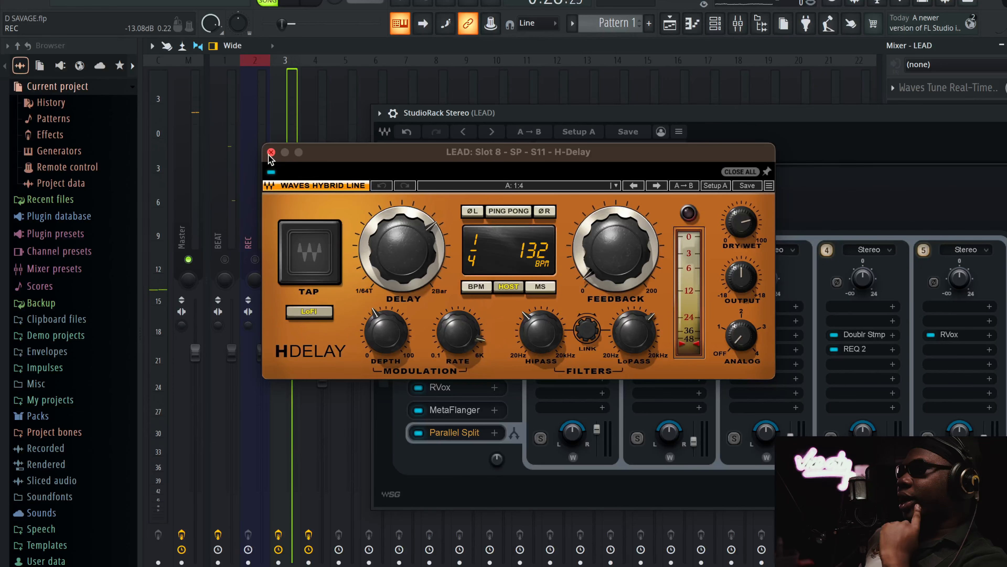
pyautogui.click(271, 152)
pyautogui.moveTo(682, 115); pyautogui.dragTo(509, 116)
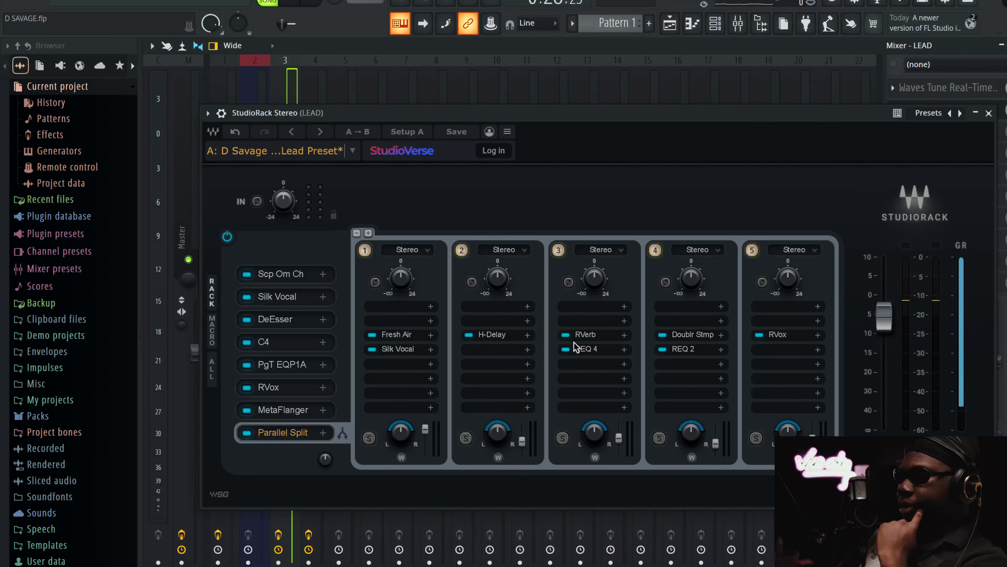
# Open RVerb in the third parallel rack, examine its Hall 1 settings and EQ band 2, and close it
pyautogui.click(584, 336)
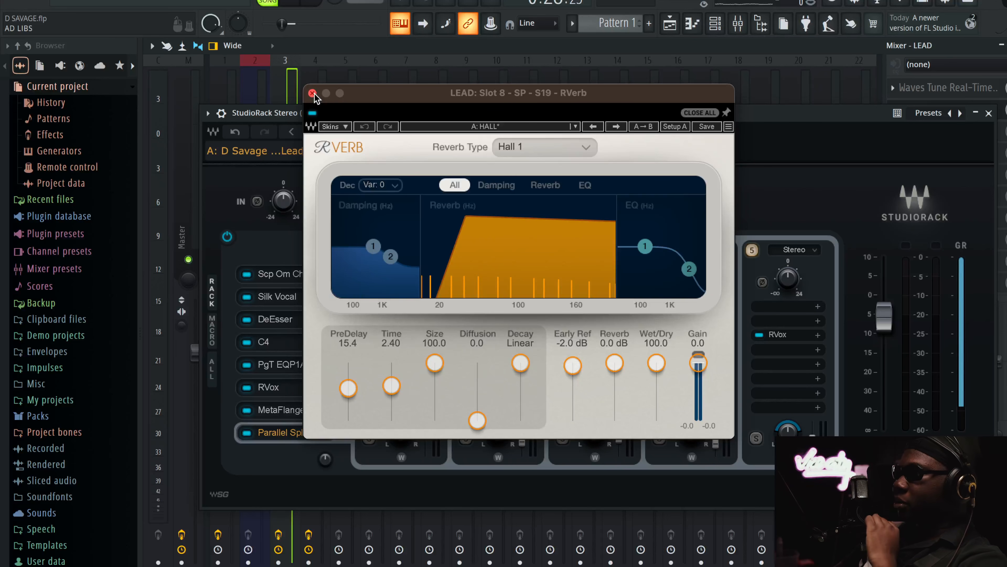
pyautogui.click(689, 268)
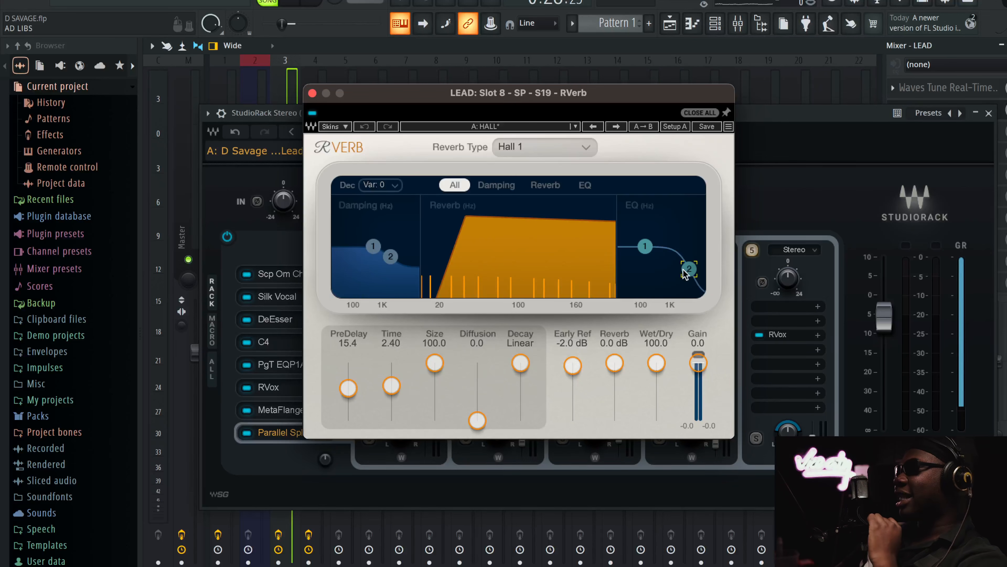
pyautogui.click(312, 94)
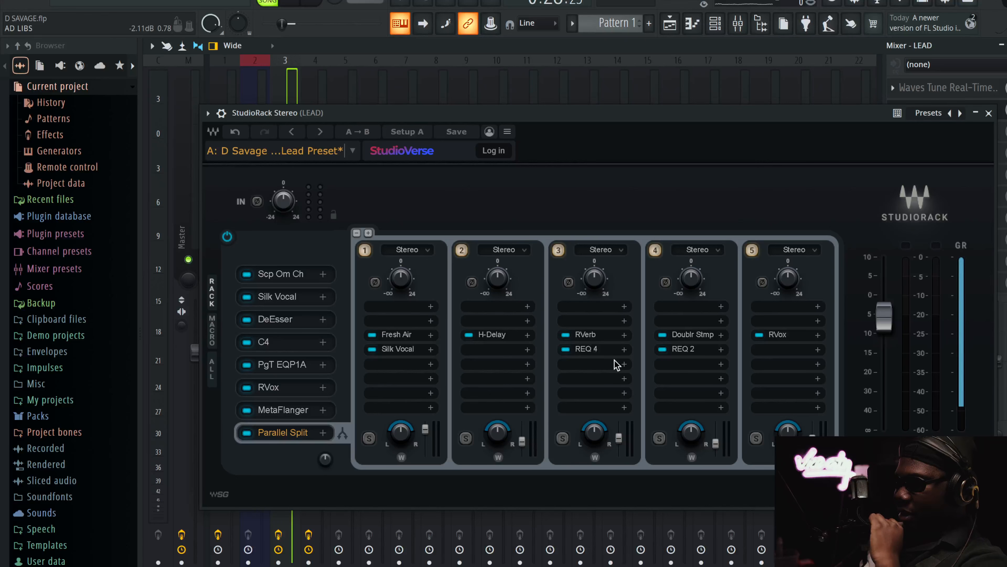
# Audition the third parallel rack's output raised to 1.8, undo that change, and review the REQ 4 curve on the reverb
pyautogui.moveTo(618, 431); pyautogui.dragTo(617, 429)
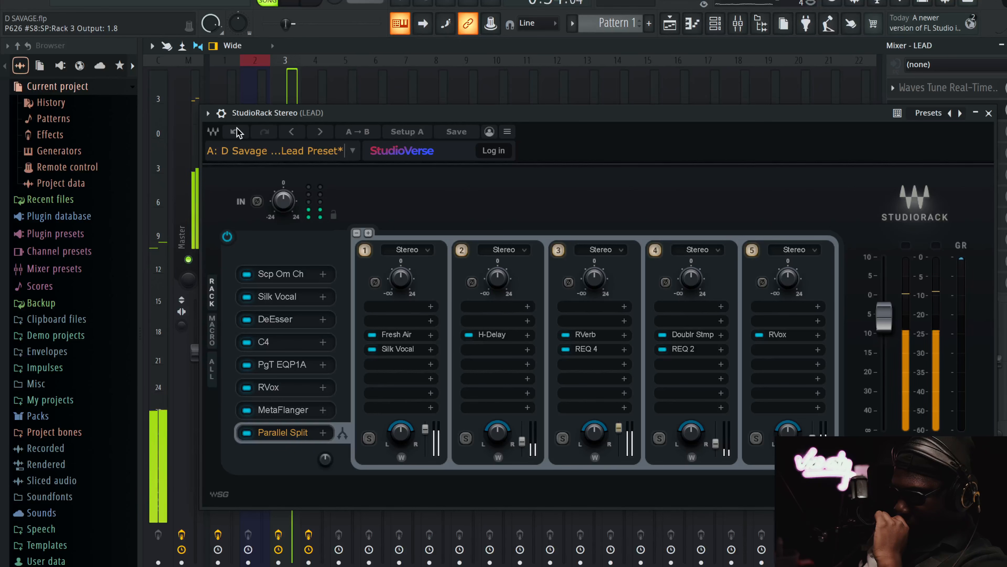
pyautogui.click(236, 131)
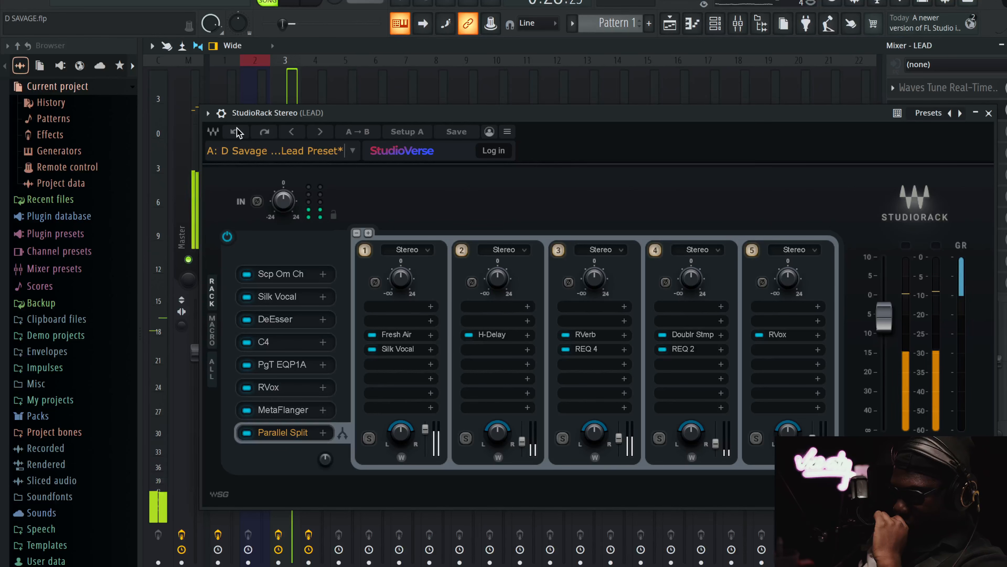
pyautogui.click(603, 350)
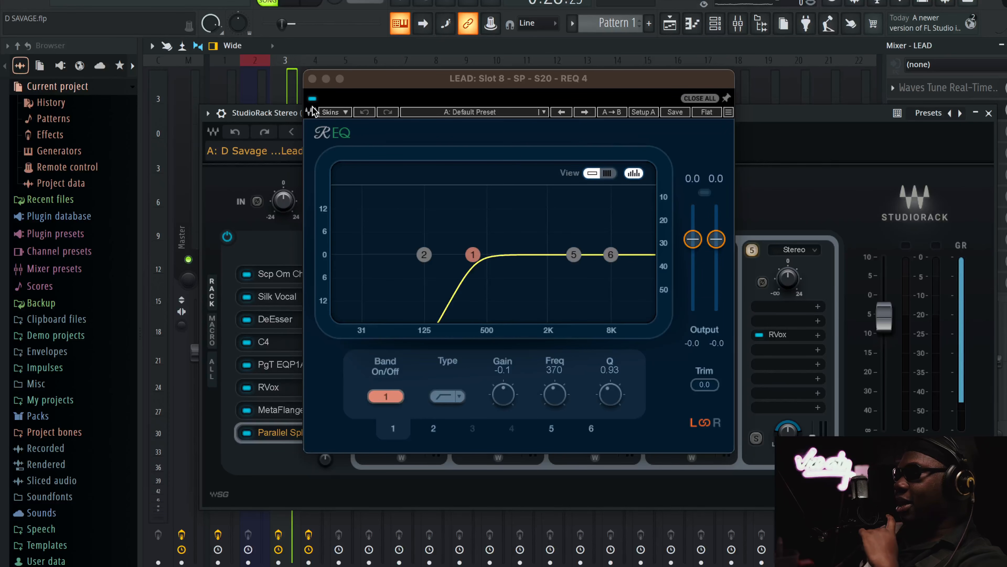
pyautogui.click(312, 79)
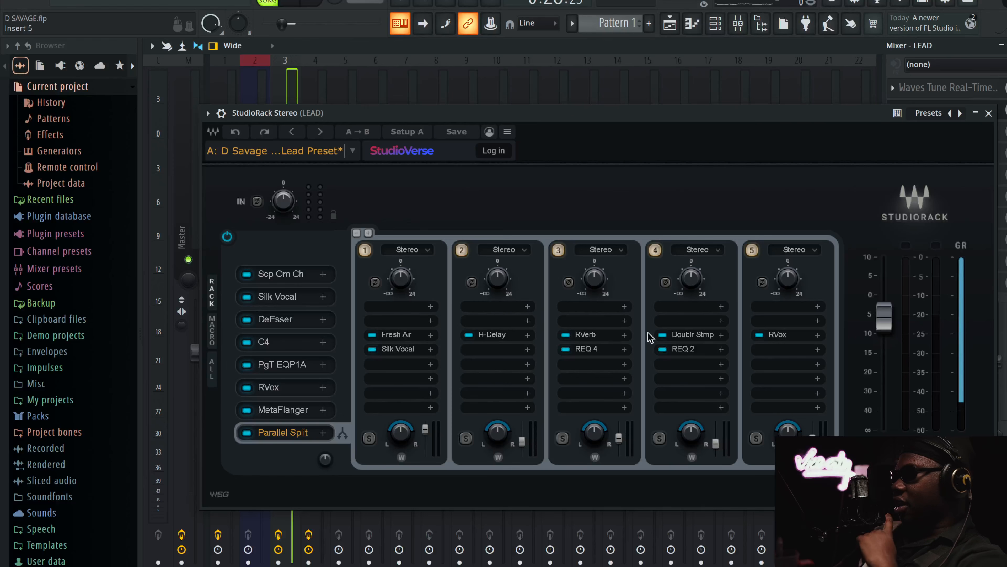
# Review the Doubler pedal in the fourth parallel rack, close it, and open RVox in the fifth rack to examine its settings
pyautogui.click(680, 336)
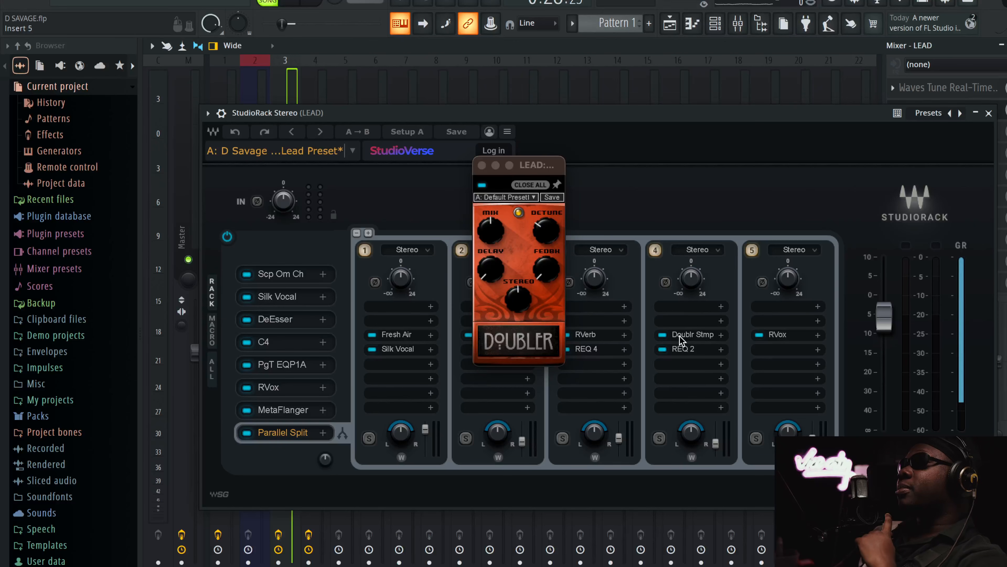
pyautogui.click(481, 165)
pyautogui.click(784, 338)
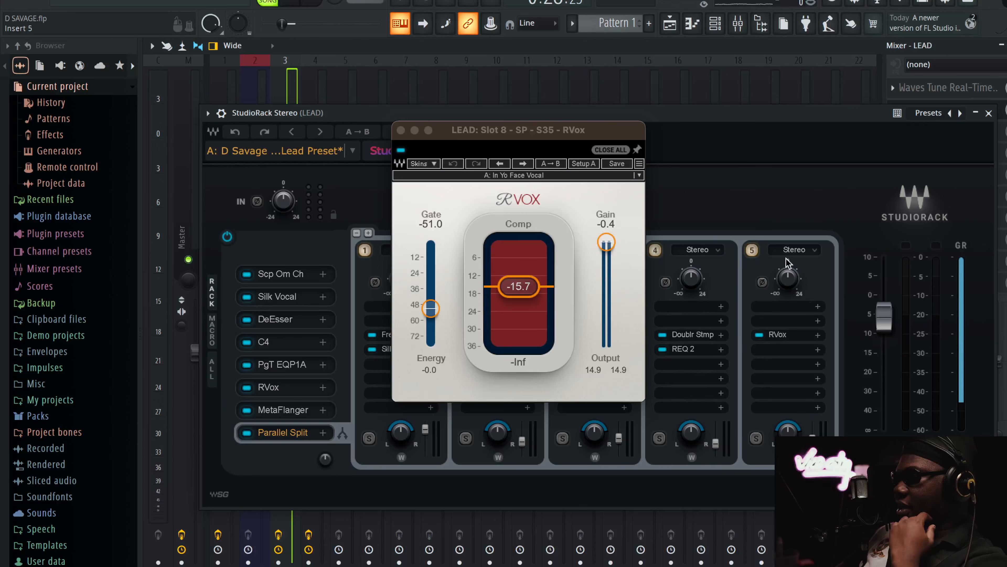
# Audition the fifth parallel rack's RVox during playback by muting and unmuting the rack, and stop playback
pyautogui.press('space')
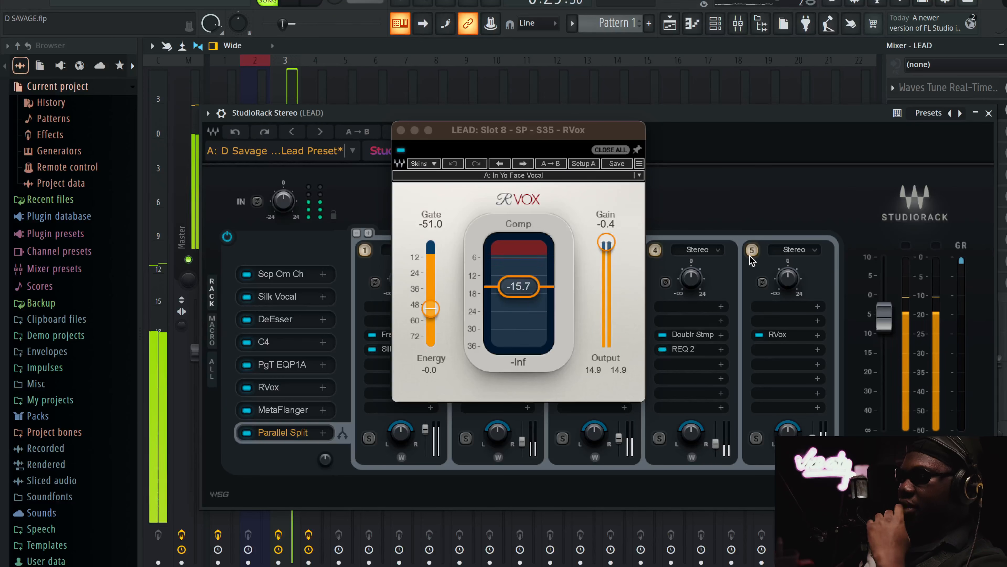
pyautogui.click(752, 250)
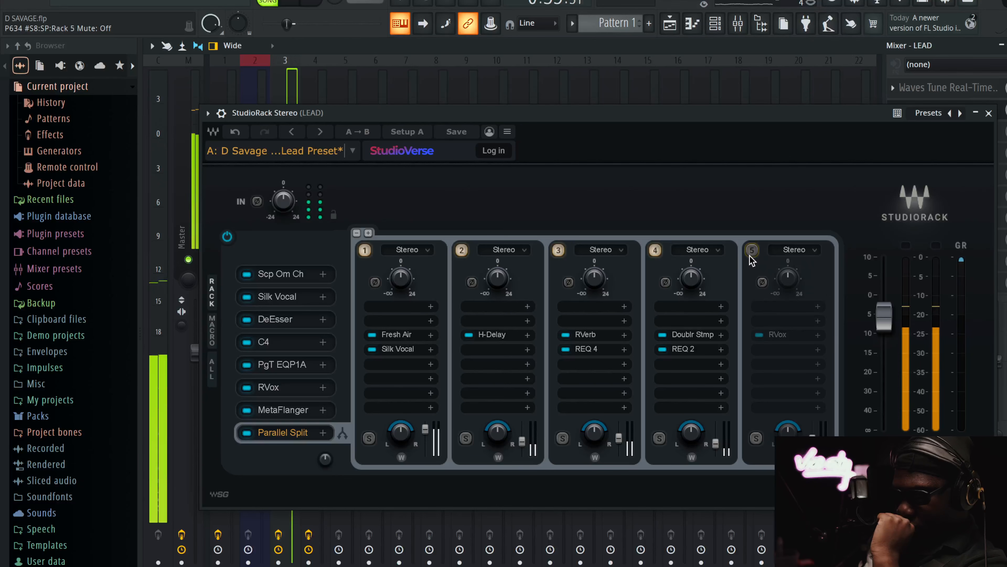
pyautogui.click(752, 250)
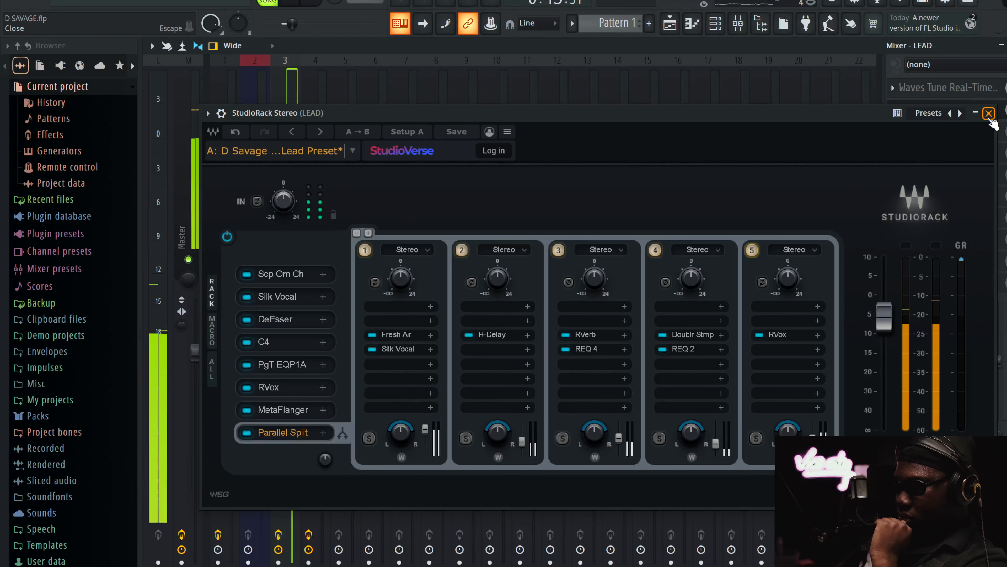
pyautogui.press('space')
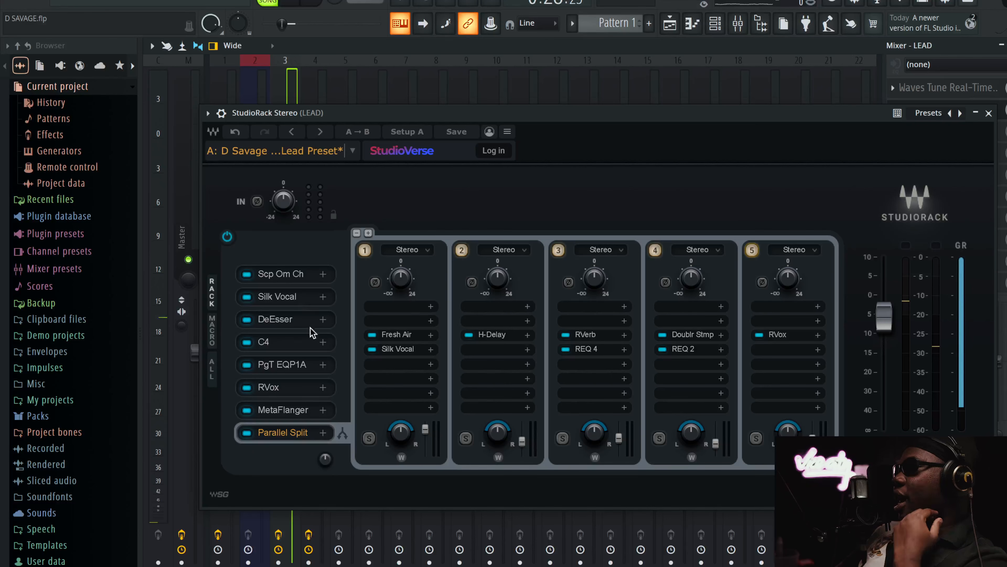
# Recheck Fresh Air, RVox and REQ 4 in the parallel racks and Scheps Omni Channel in the serial chain, closing each
pyautogui.click(395, 335)
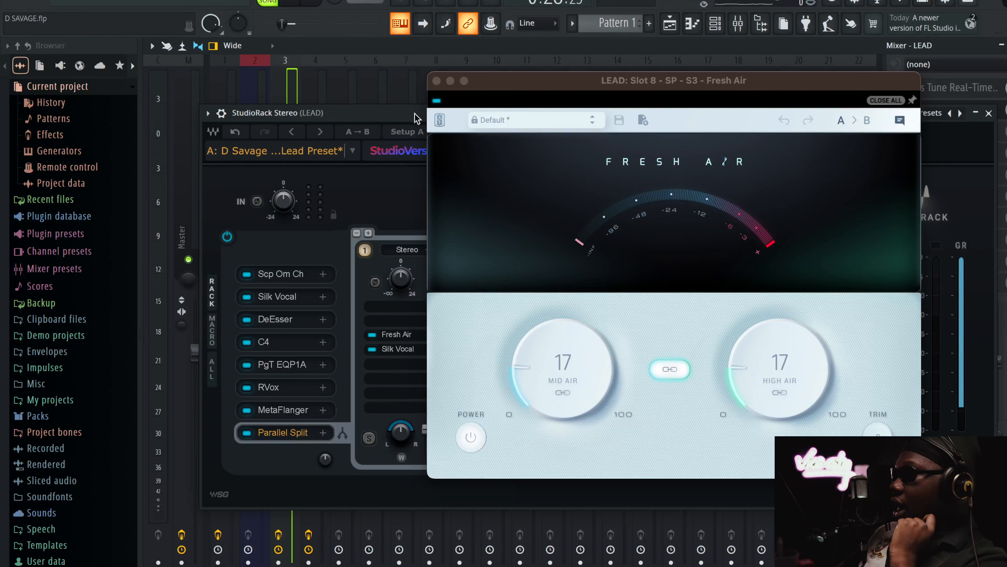
pyautogui.click(437, 80)
pyautogui.click(778, 335)
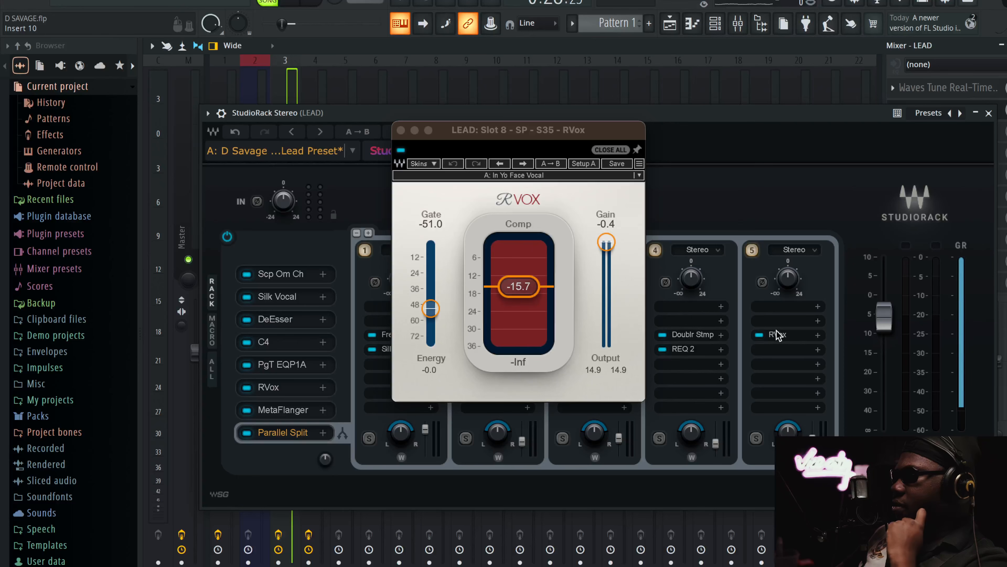
pyautogui.click(400, 131)
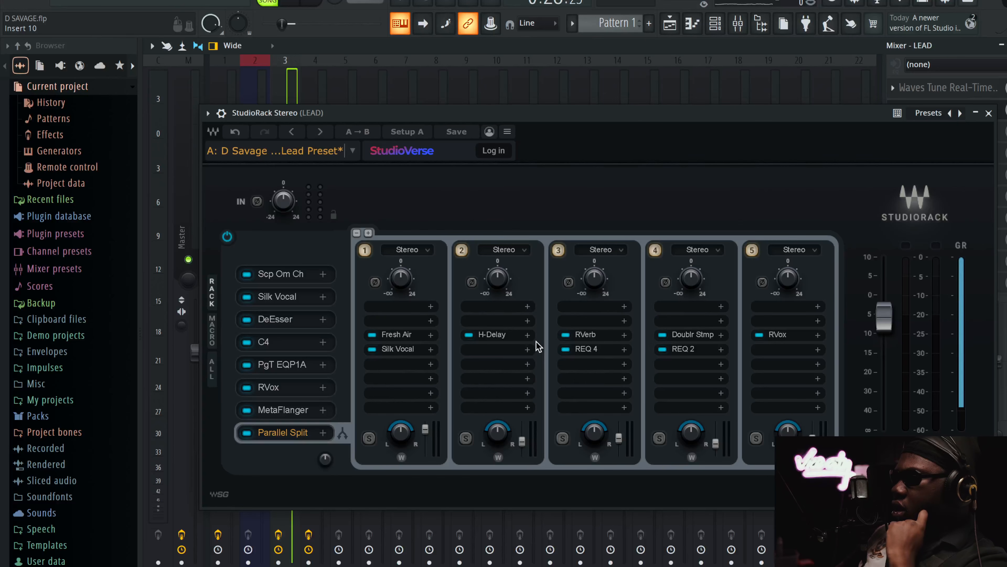
pyautogui.click(580, 349)
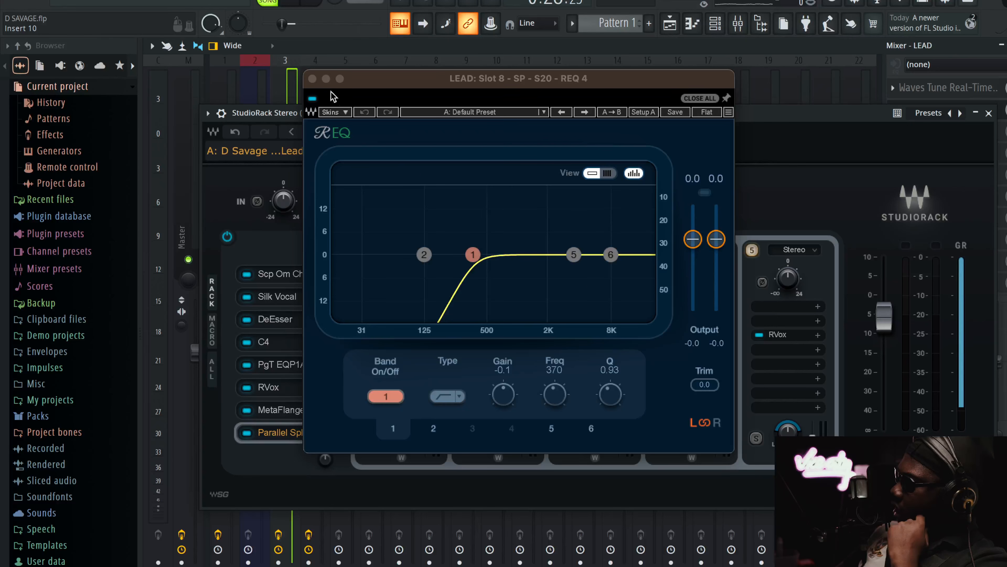
pyautogui.click(313, 78)
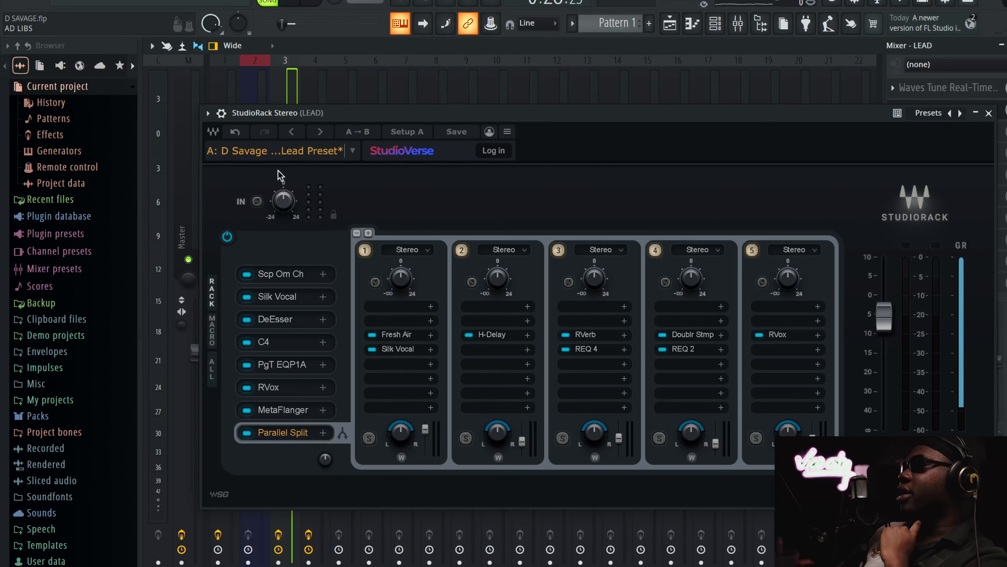
pyautogui.click(278, 273)
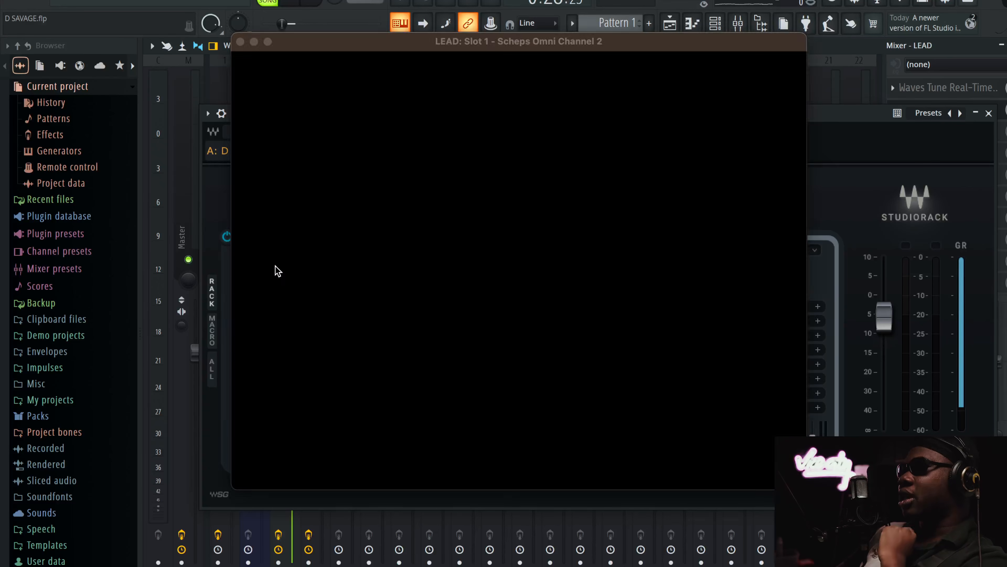
pyautogui.click(240, 42)
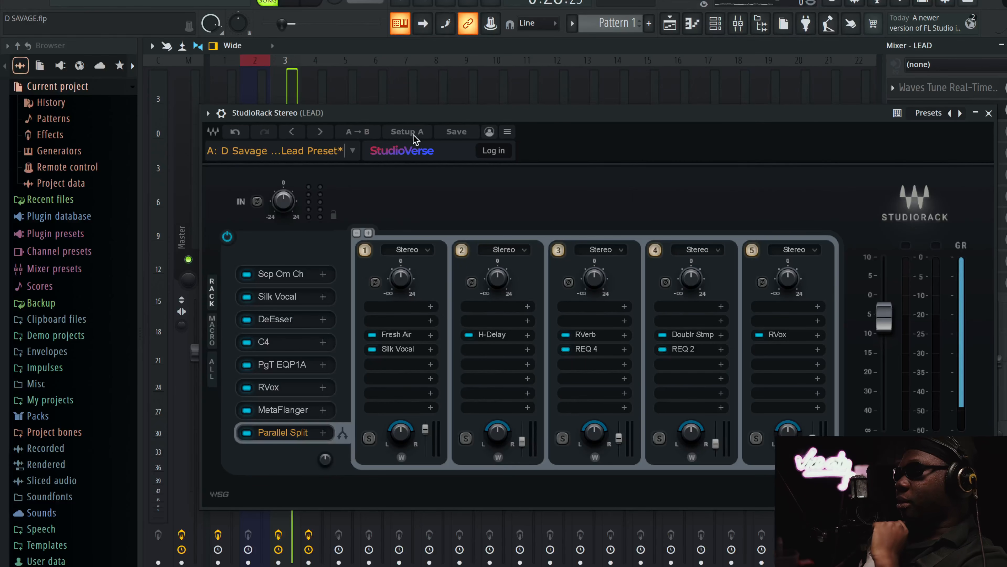
# Close the LEAD StudioRack, select the AD LIBS mixer track, and open its Waves Tune Real-Time and StudioRack
pyautogui.click(989, 113)
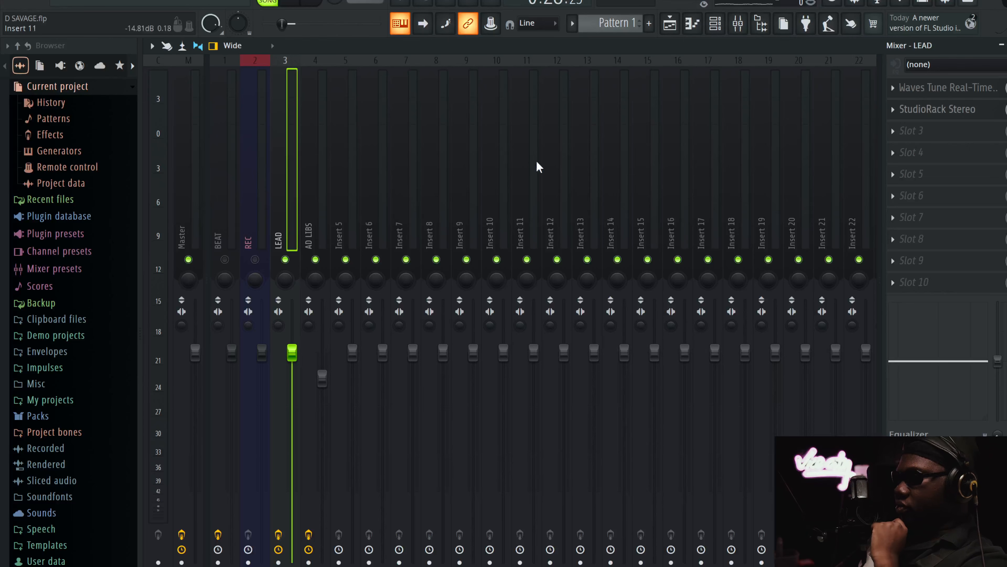
pyautogui.click(319, 164)
pyautogui.click(938, 88)
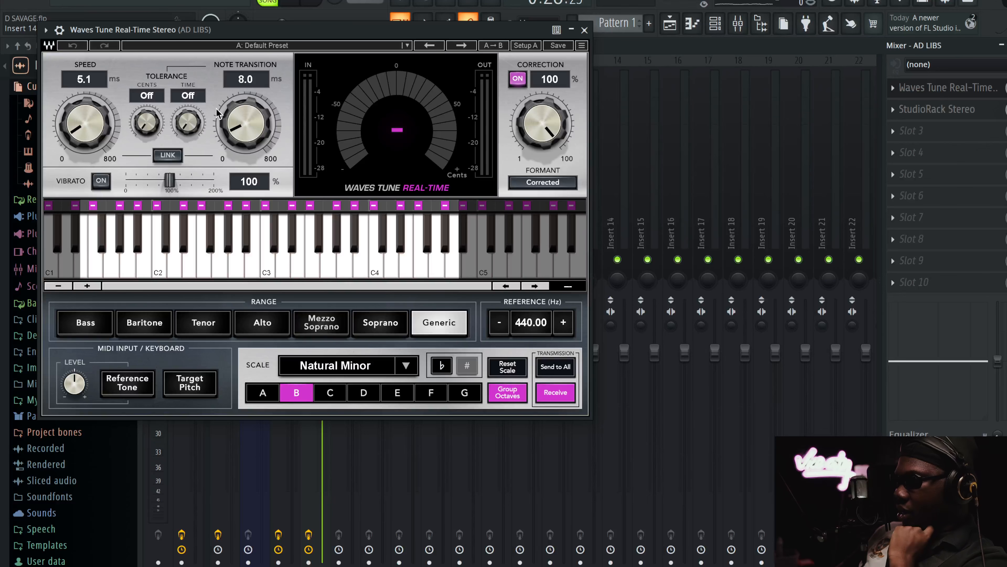
pyautogui.click(919, 113)
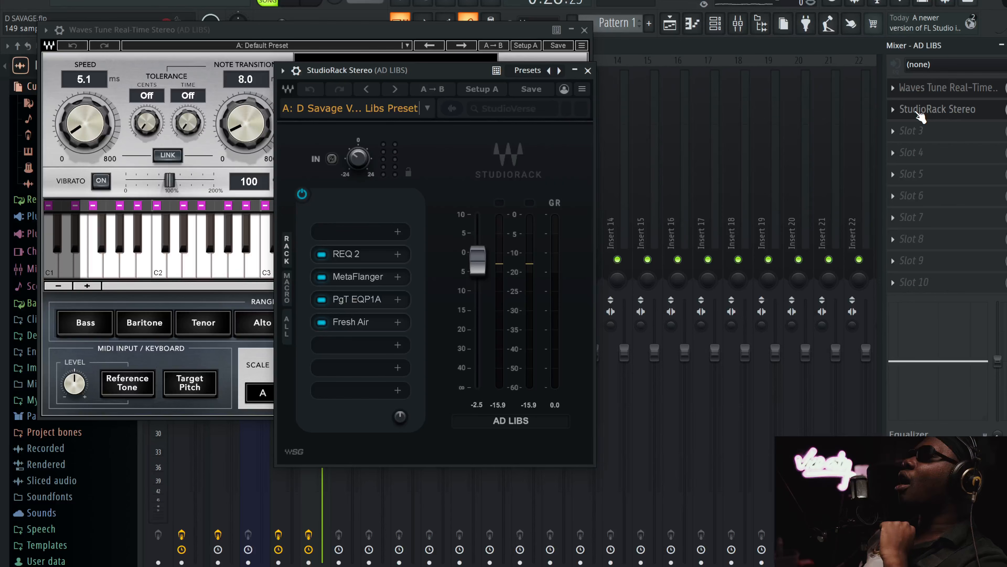
# Review the REQ 2 low-cut curve and the MetaFlanger Chorus medium settings on the ad-libs chain, closing each plugin
pyautogui.click(375, 253)
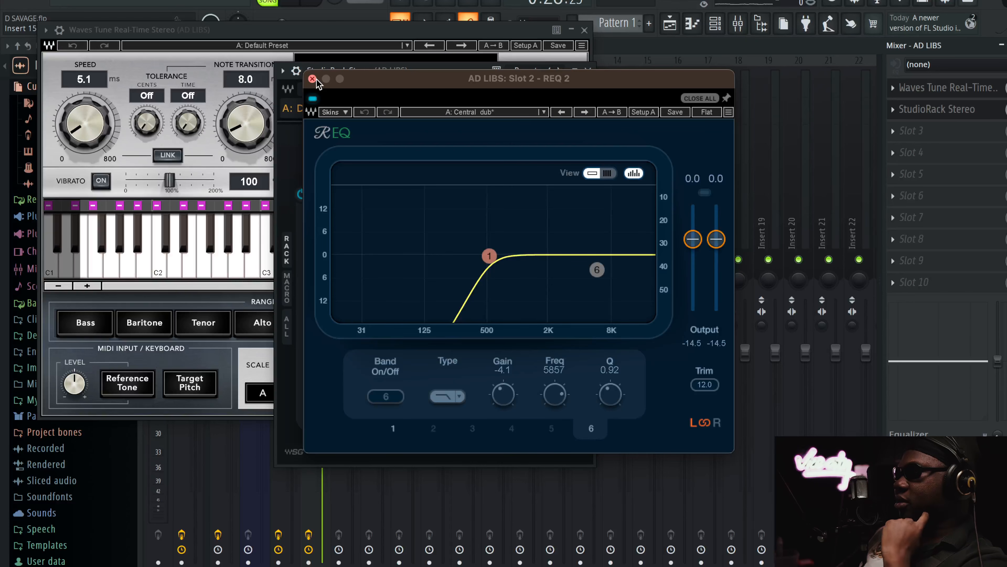
pyautogui.click(312, 79)
pyautogui.click(371, 277)
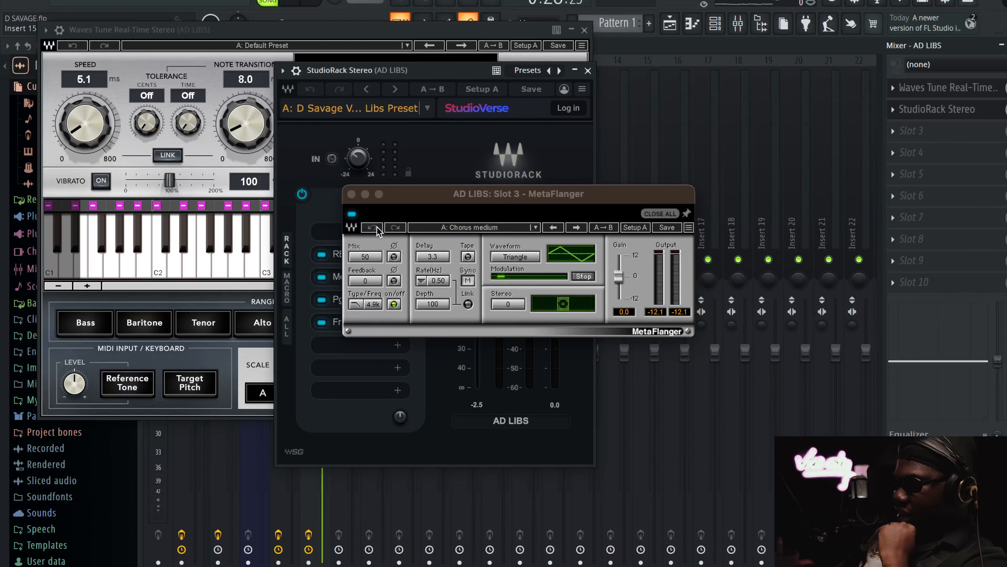
pyautogui.click(352, 195)
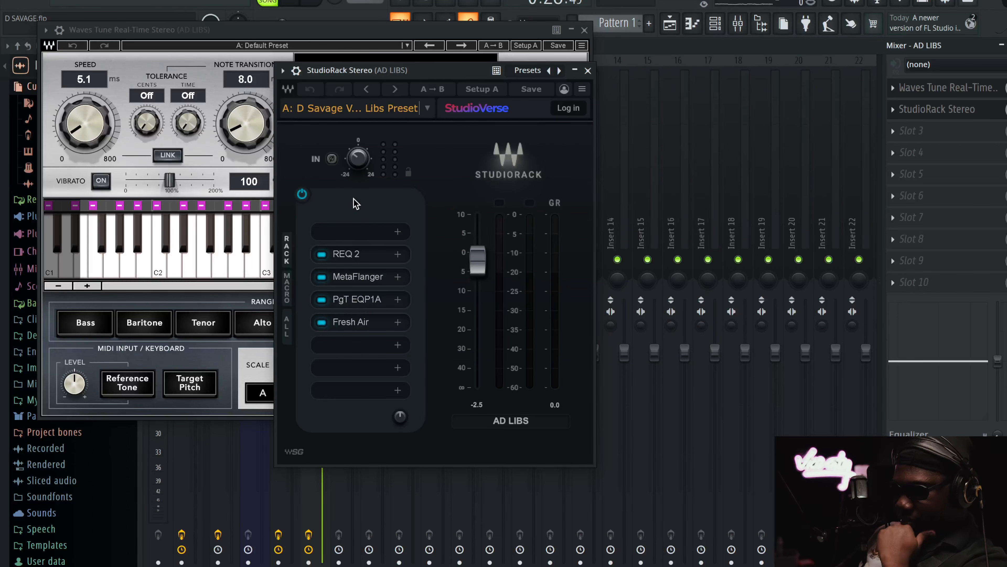
# Audition PuigTec EQP1A and Fresh Air on the ad-libs, toggling Fresh Air off and on, and stop playback
pyautogui.click(367, 300)
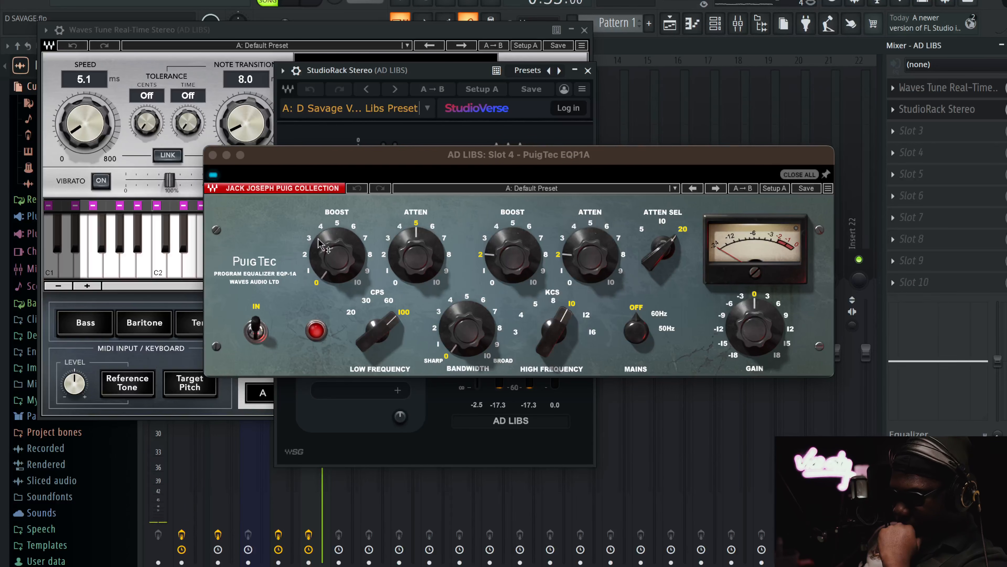
pyautogui.click(213, 156)
pyautogui.click(351, 322)
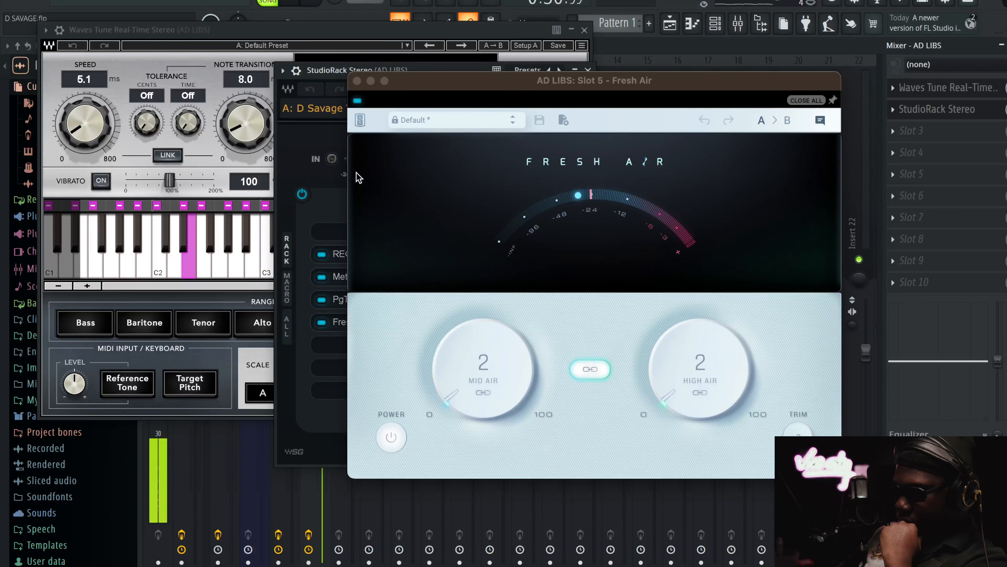
pyautogui.click(357, 101)
pyautogui.click(357, 101)
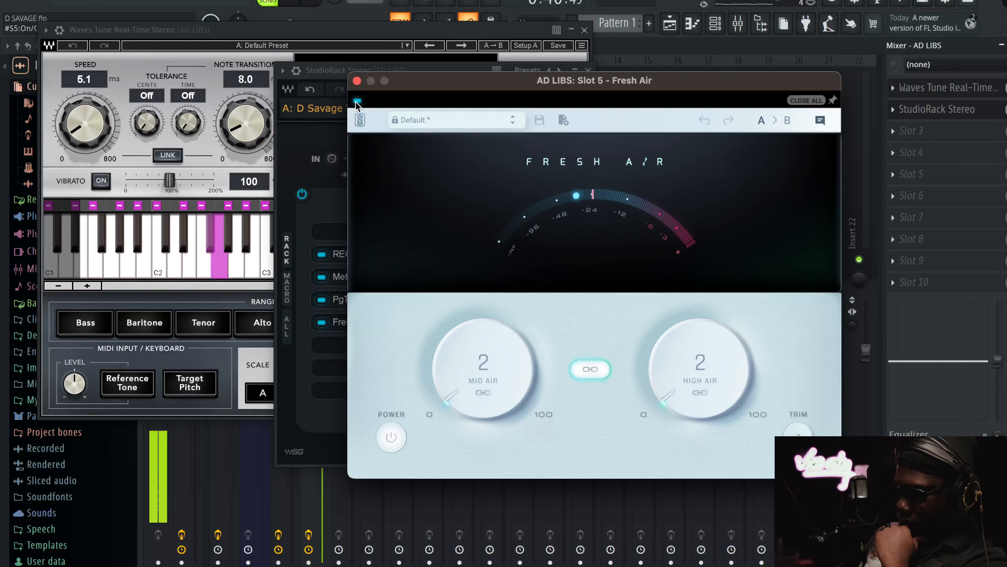
pyautogui.click(357, 80)
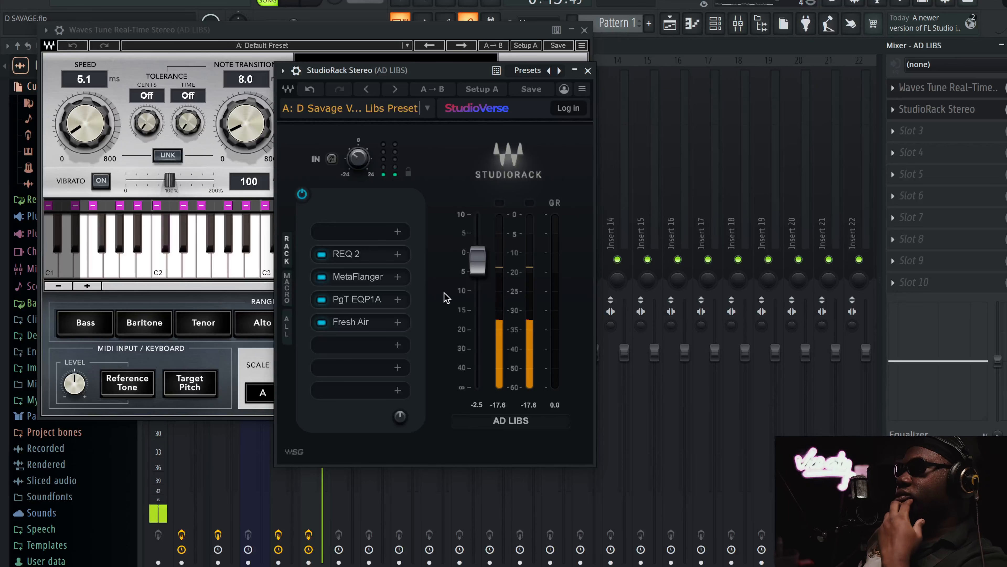
pyautogui.press('space')
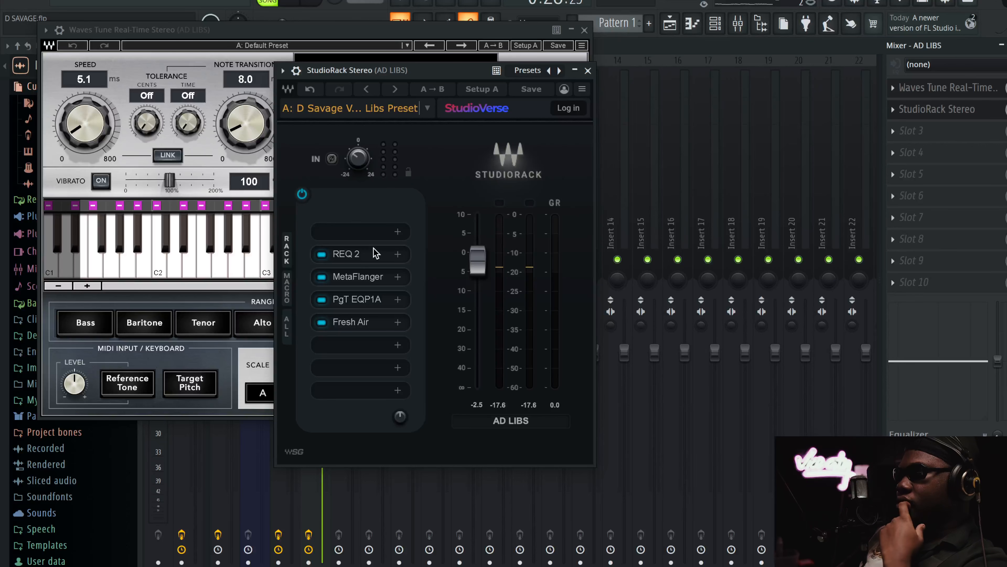
# Examine the ad-libs PuigTec EQP1A's high-frequency boost and attenuation settings, close it, and reopen Fresh Air
pyautogui.click(367, 300)
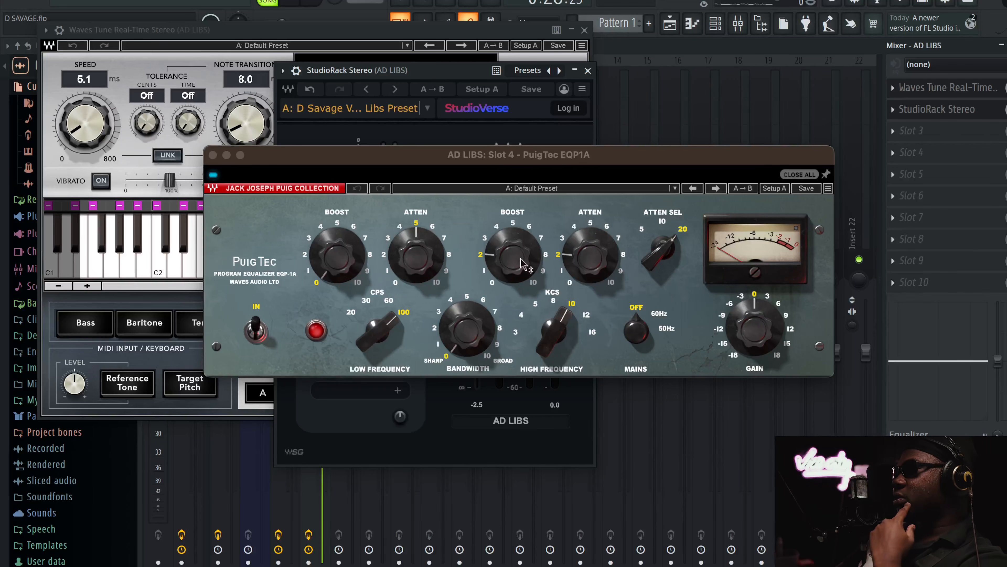
pyautogui.moveTo(541, 254)
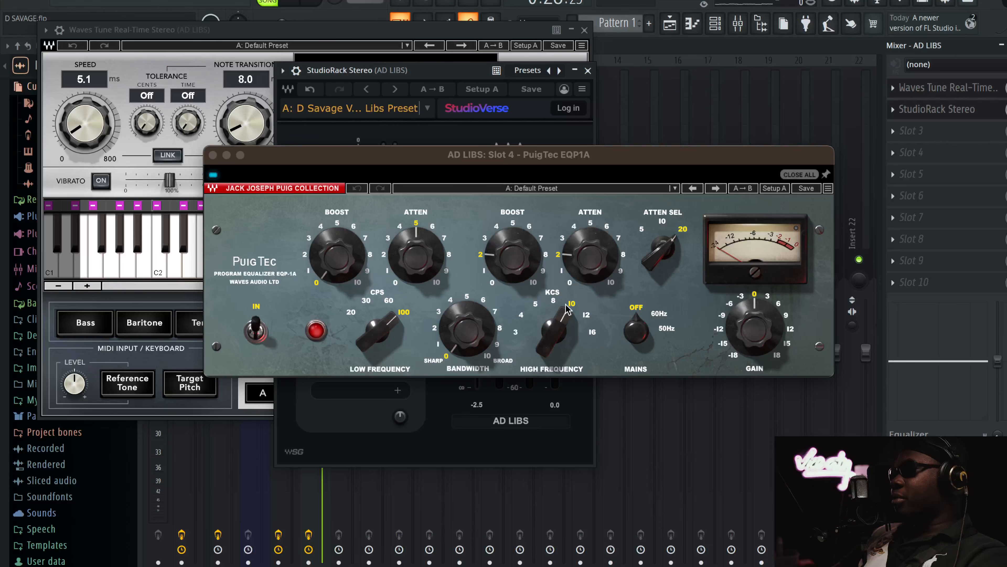
pyautogui.click(581, 258)
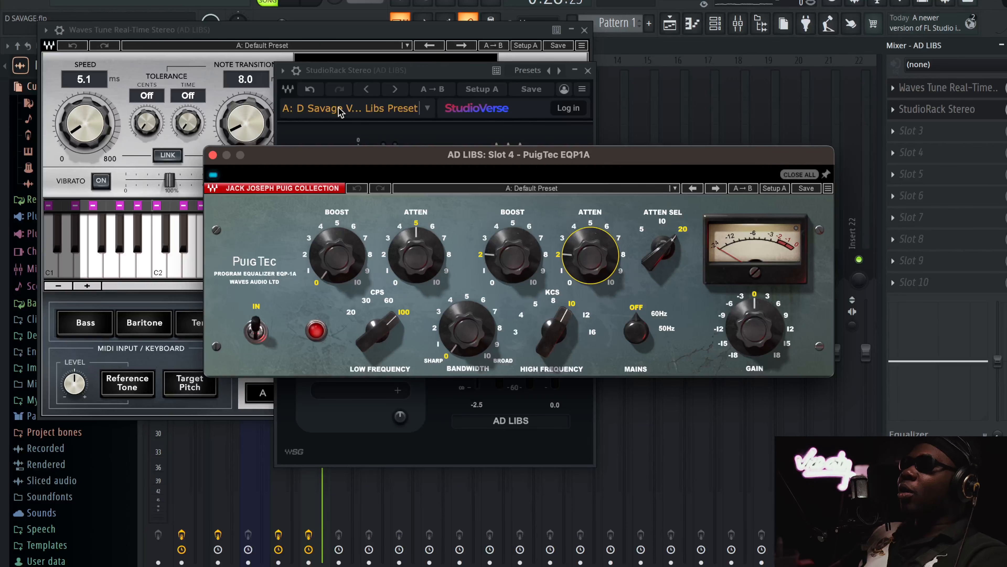
pyautogui.click(213, 155)
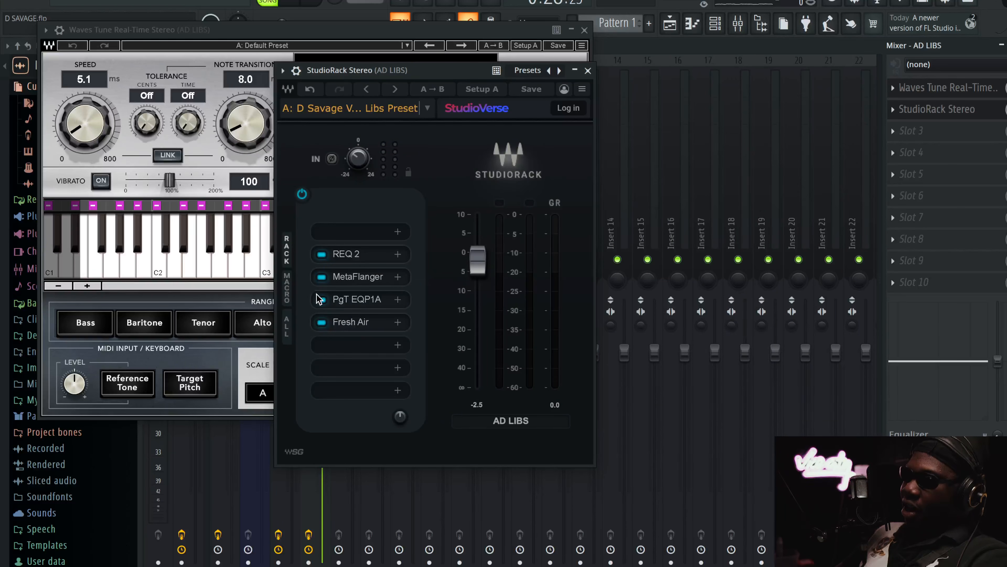
pyautogui.click(359, 330)
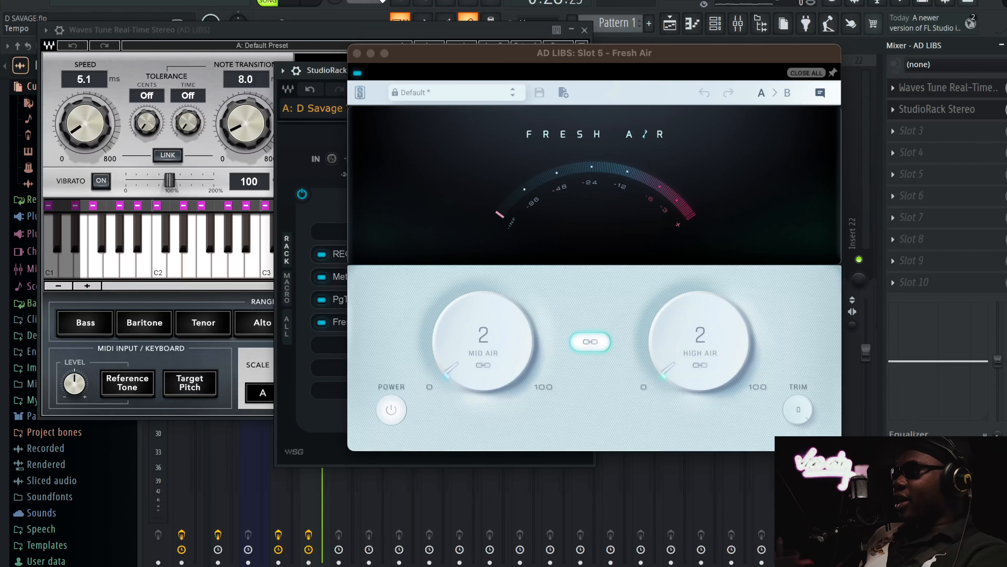